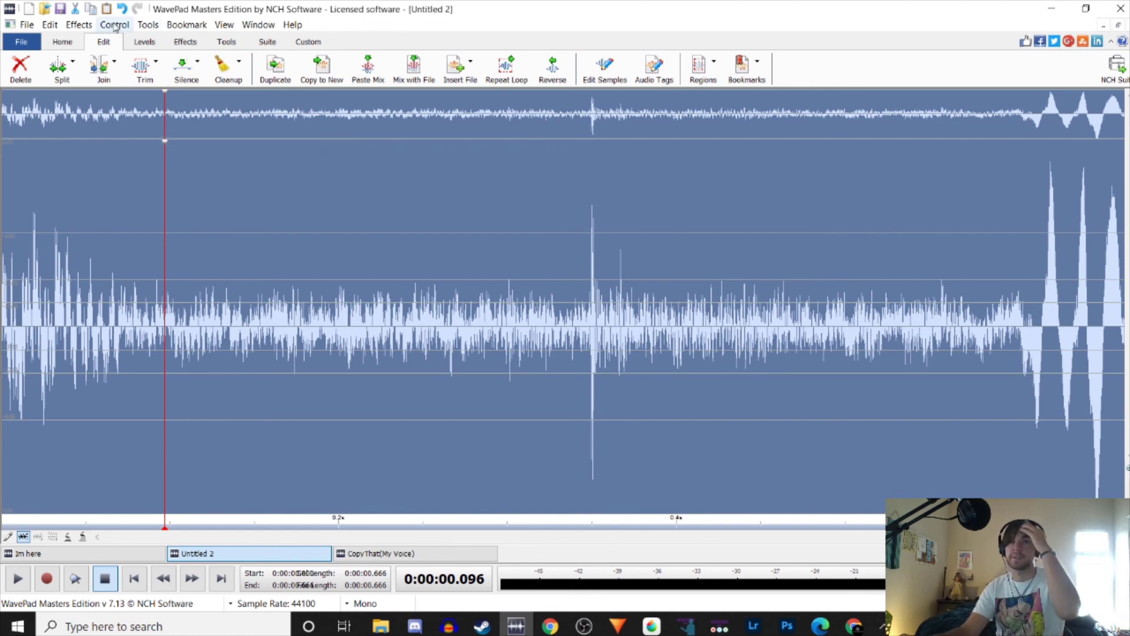
Apply auto spectral subtraction noise reduction with the Apply to Voice preset to the Untitled 2 clip and play back the result.
{"action": "left_click", "coordinate": [78, 24]}
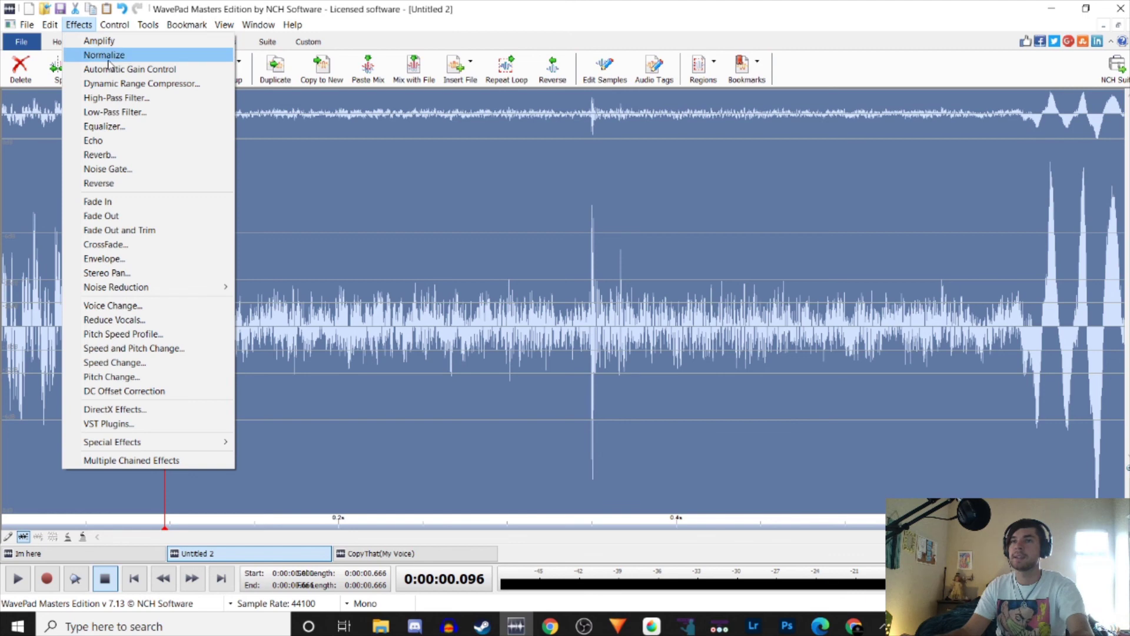
{"action": "mouse_move", "coordinate": [180, 286]}
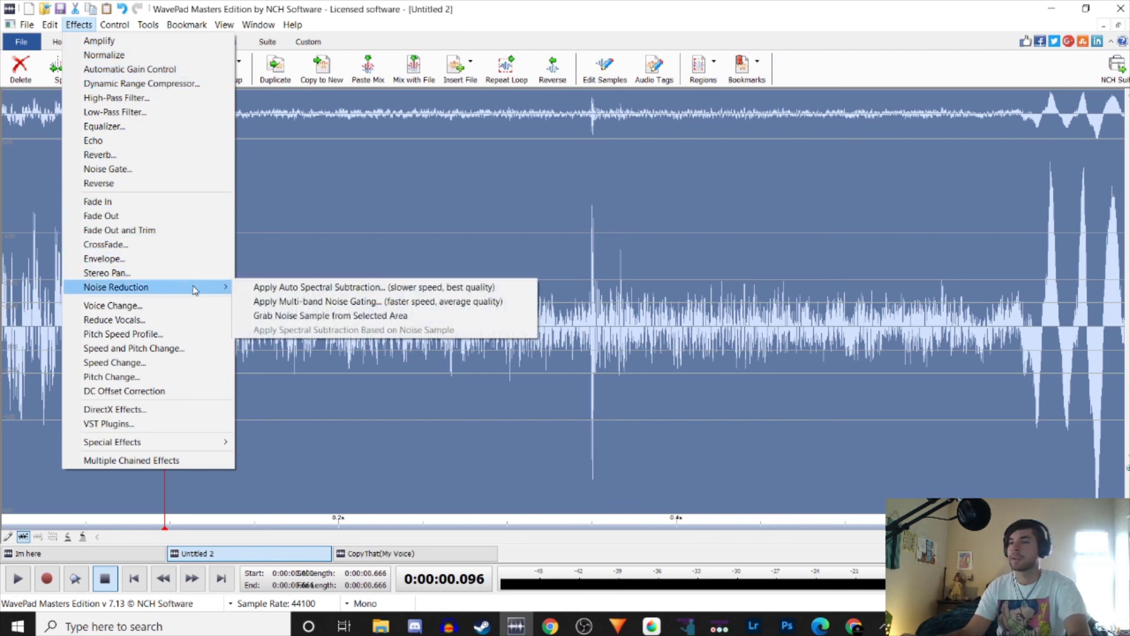
{"action": "left_click", "coordinate": [373, 288]}
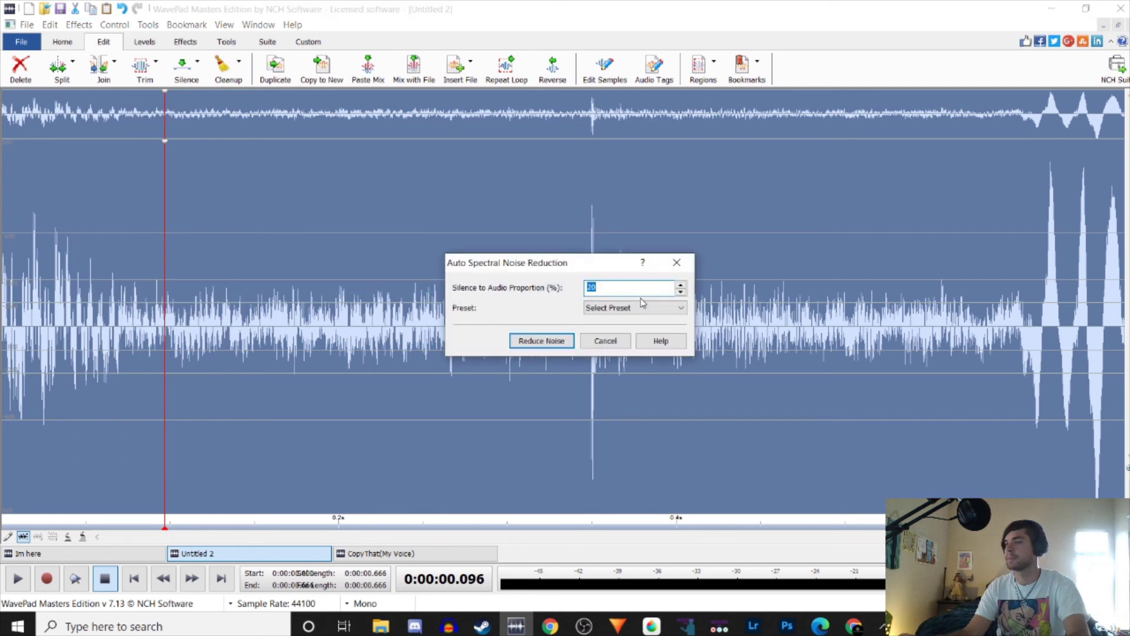
{"action": "left_click", "coordinate": [674, 312]}
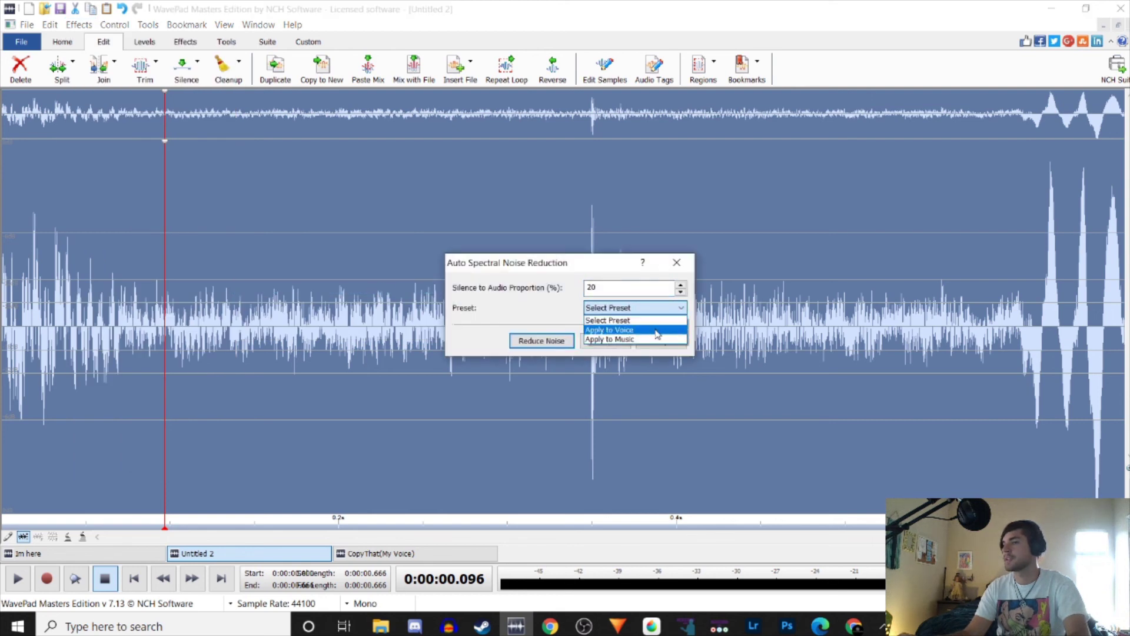
{"action": "left_click", "coordinate": [660, 324]}
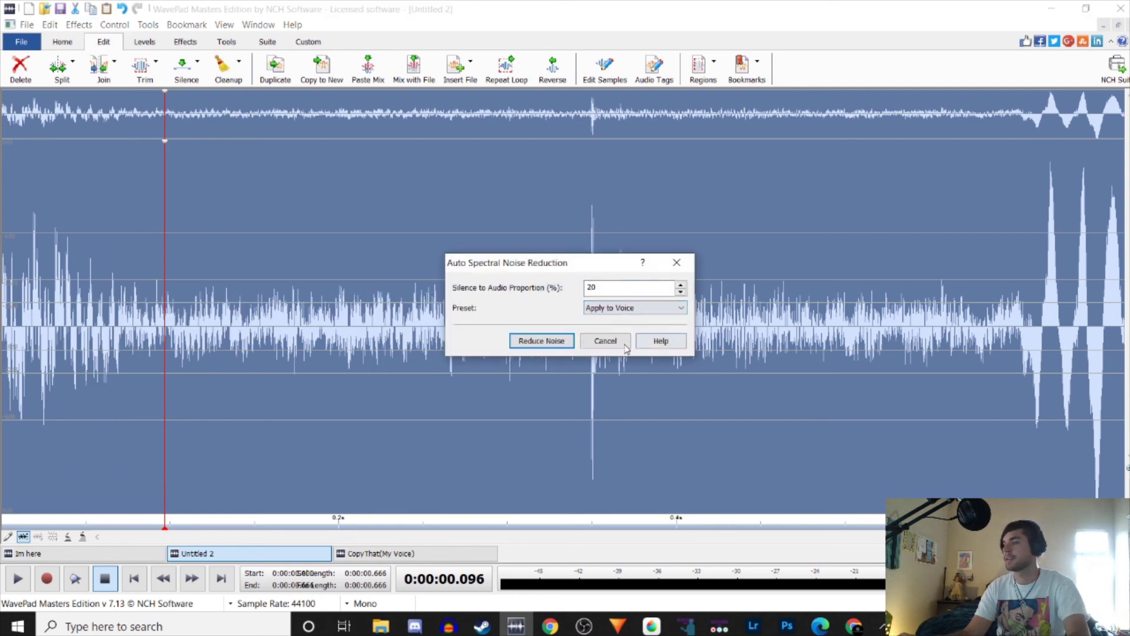
{"action": "left_click", "coordinate": [540, 342]}
{"action": "key", "text": "space"}
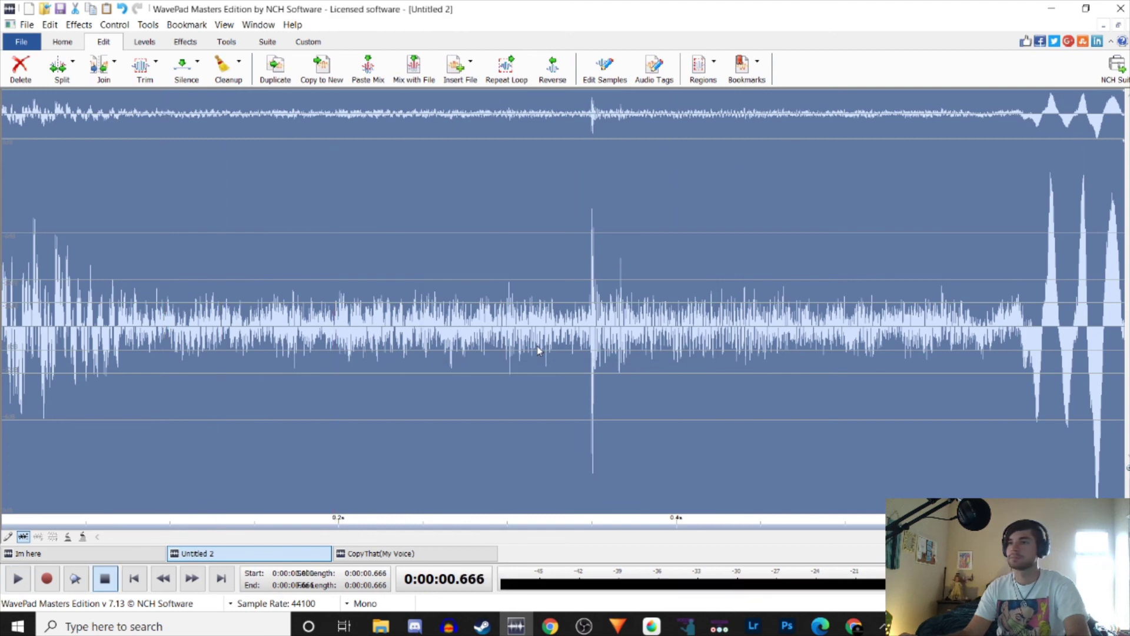
{"action": "key", "text": "space"}
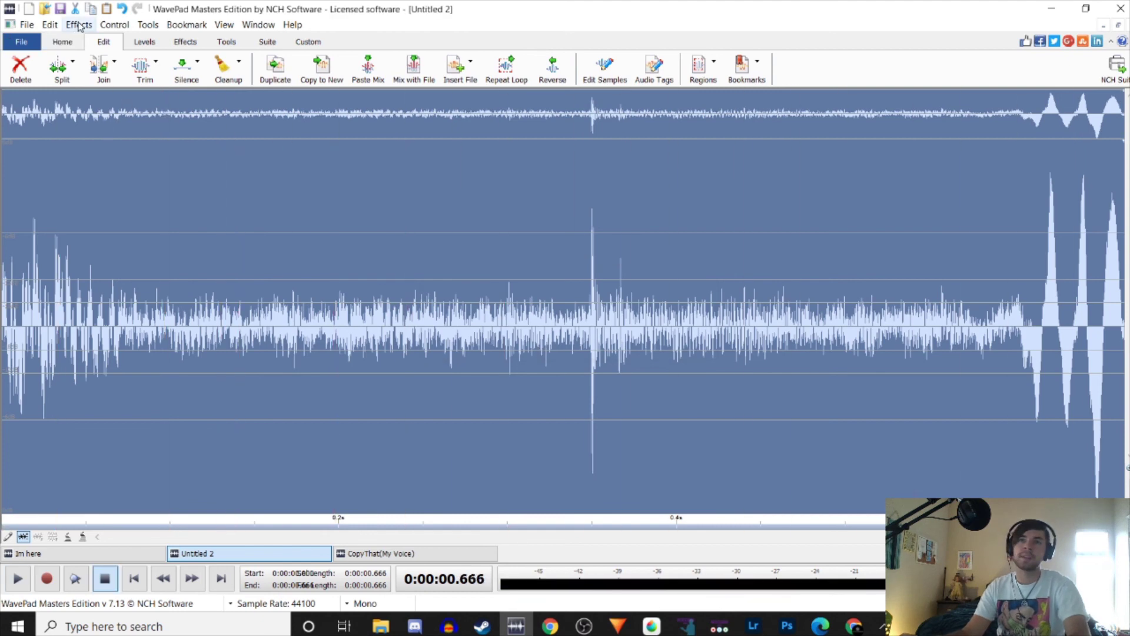
Slow the Untitled 2 clip with a Speed Change of 54.641%, previewing it before applying, and play the slowed audio.
{"action": "left_click", "coordinate": [78, 25]}
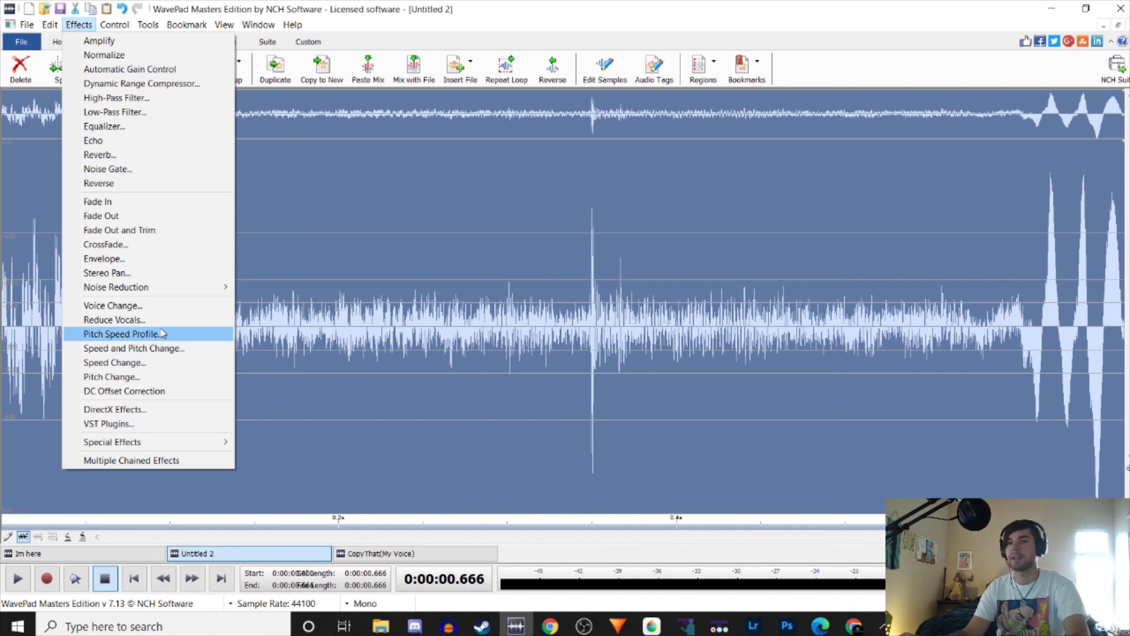
{"action": "left_click", "coordinate": [174, 363]}
{"action": "left_click", "coordinate": [451, 326]}
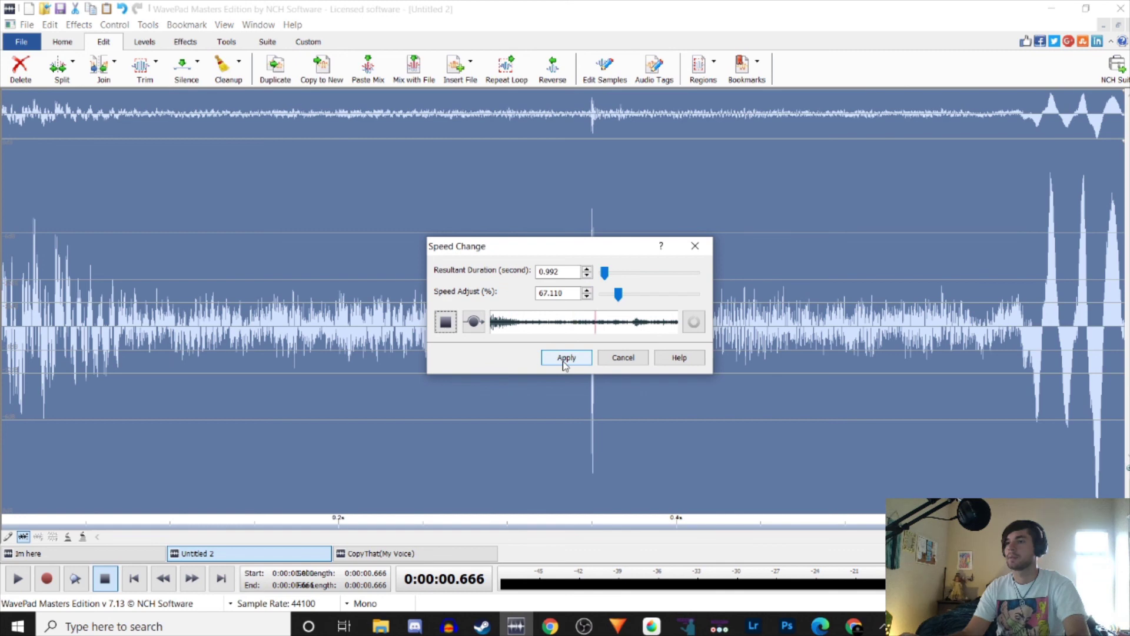
{"action": "left_click", "coordinate": [587, 297]}
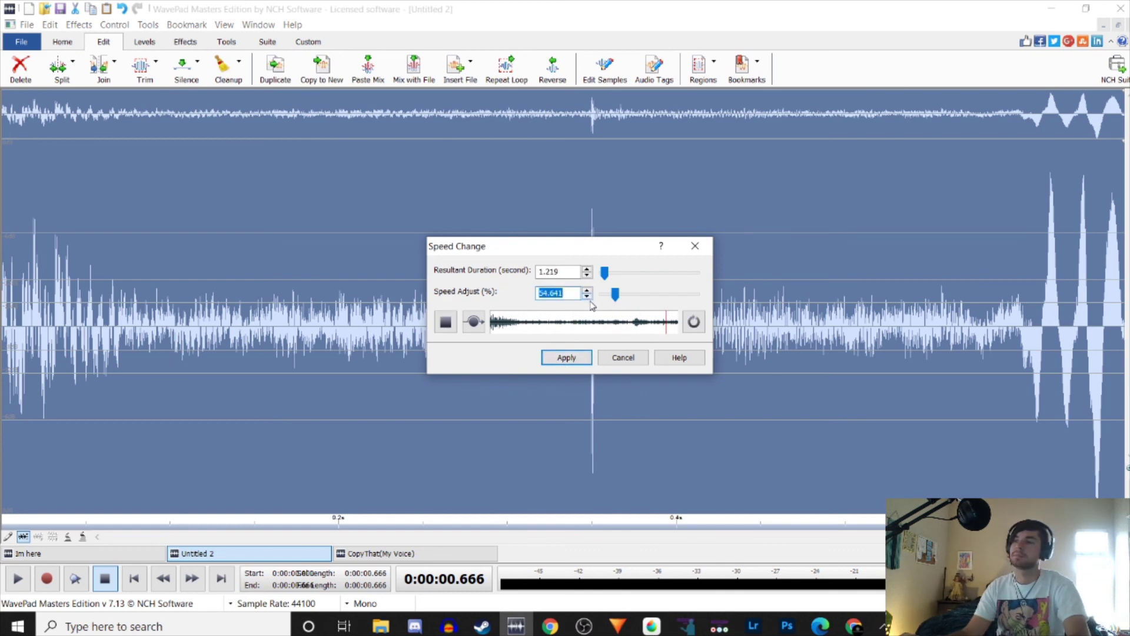
{"action": "left_click", "coordinate": [567, 358]}
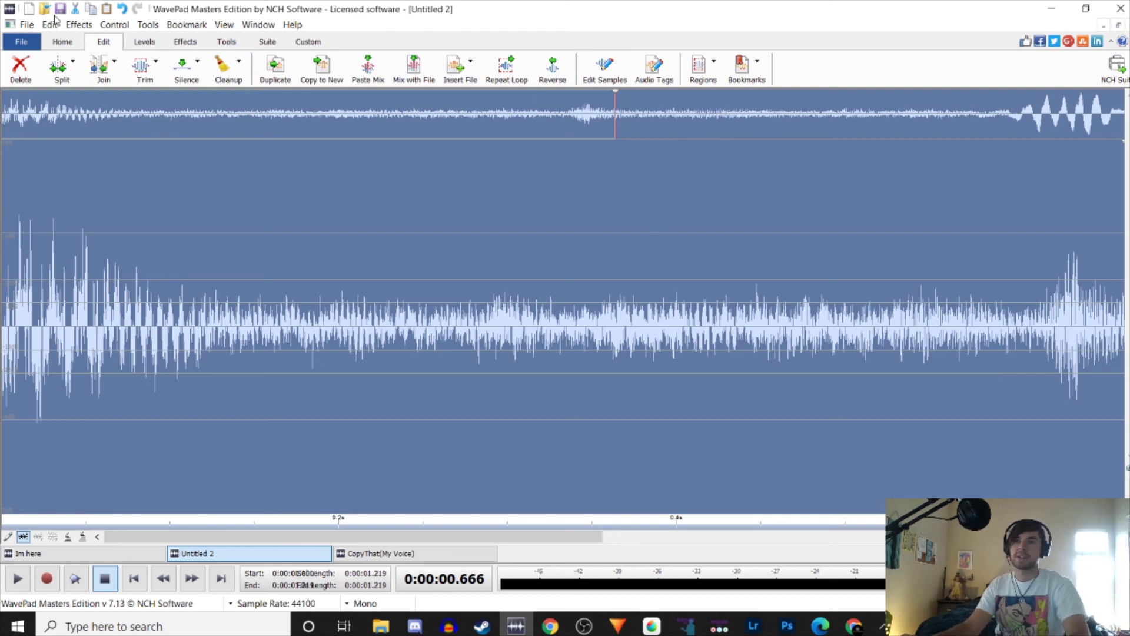
{"action": "key", "text": "space"}
{"action": "key", "text": "space"}
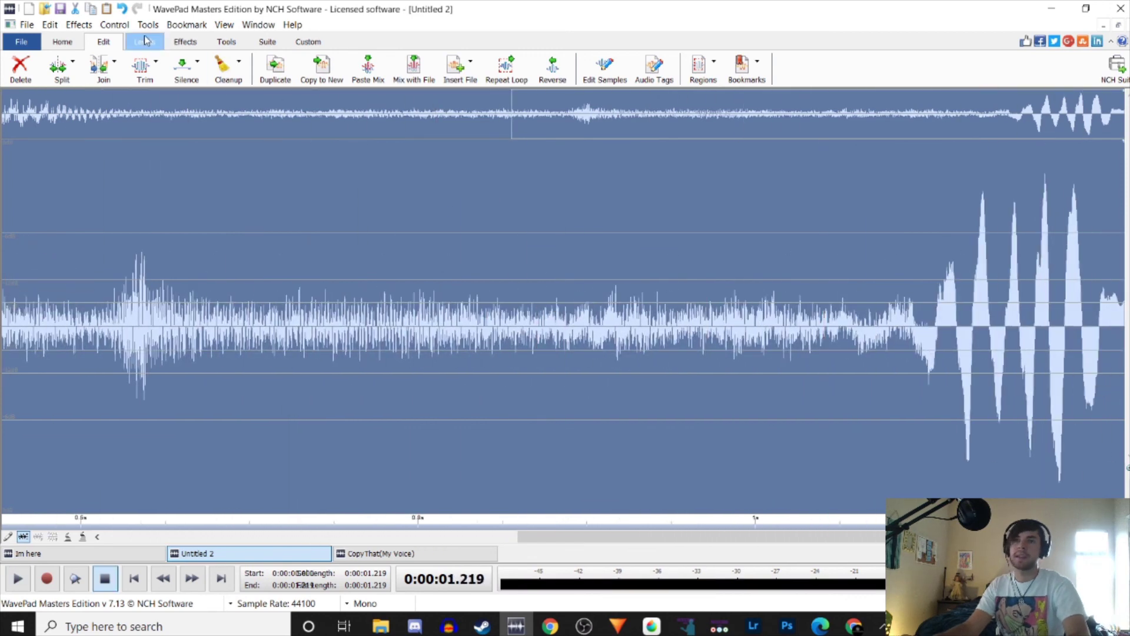
Run another auto spectral noise reduction pass with the Apply to Voice preset on the slowed clip and listen to it repeatedly.
{"action": "left_click", "coordinate": [81, 26]}
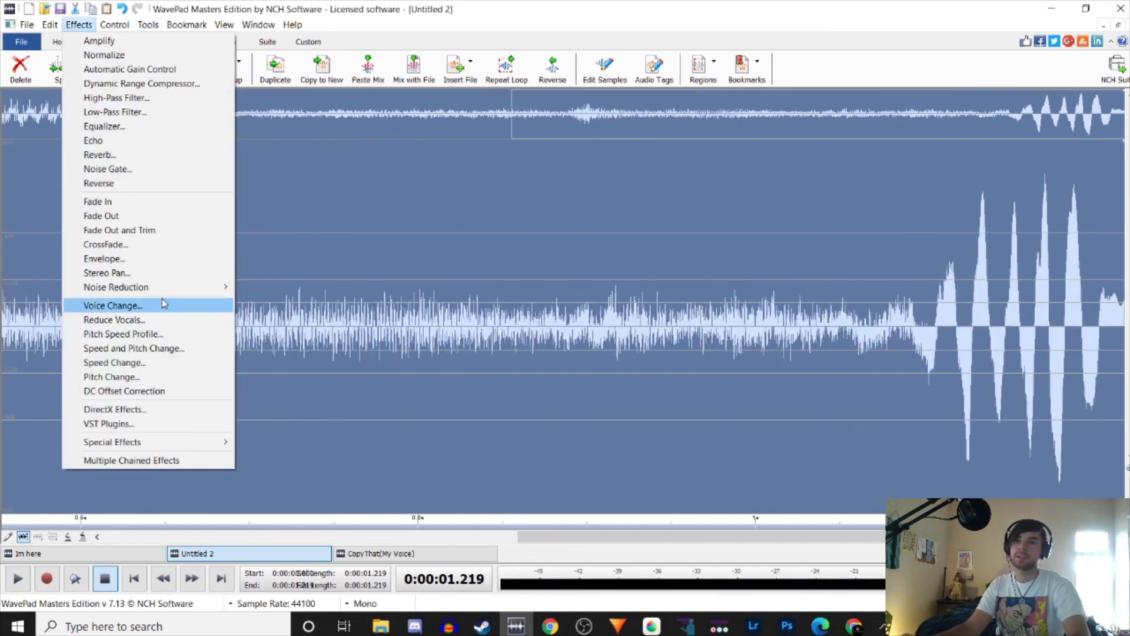
{"action": "mouse_move", "coordinate": [191, 286]}
{"action": "left_click", "coordinate": [277, 287]}
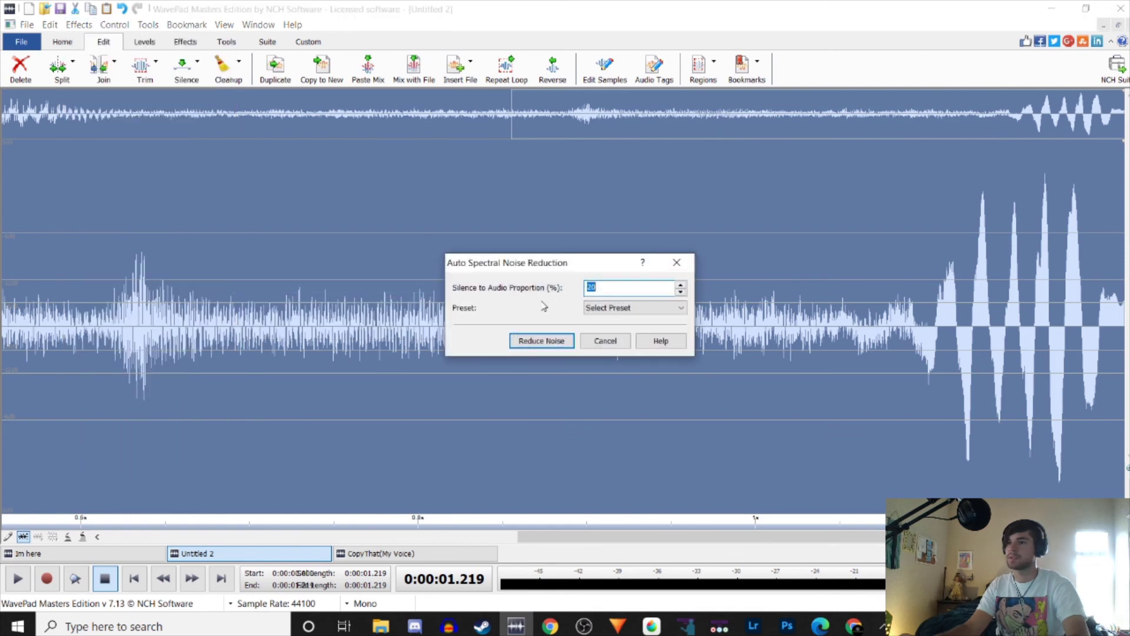
{"action": "left_click", "coordinate": [607, 308]}
{"action": "left_click", "coordinate": [609, 330]}
{"action": "left_click", "coordinate": [542, 341]}
{"action": "key", "text": "space"}
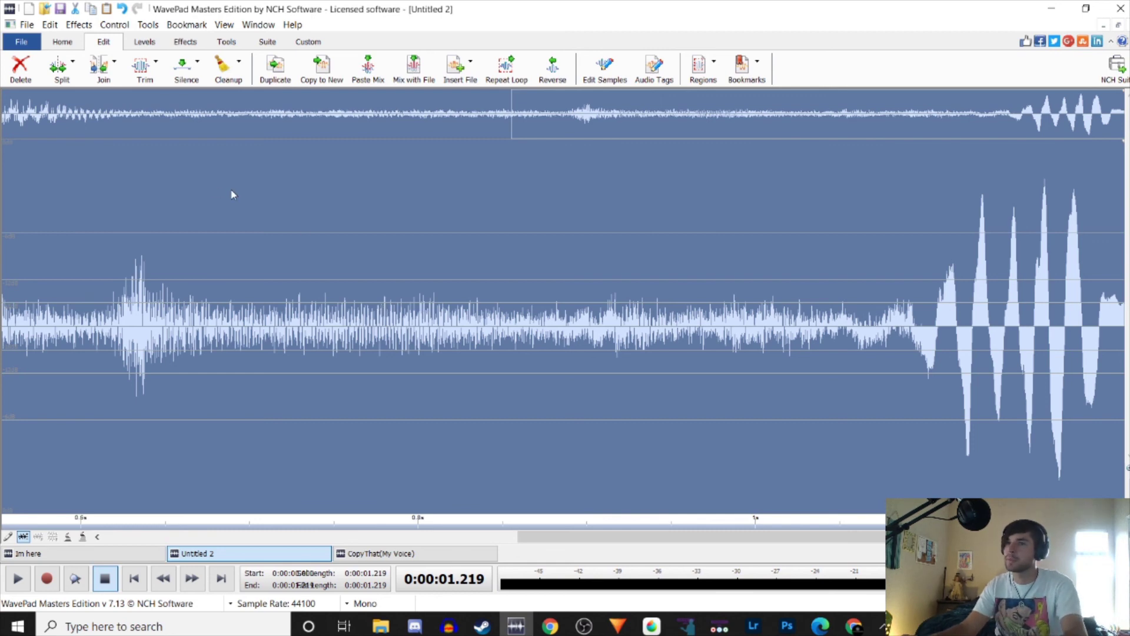
{"action": "key", "text": "space"}
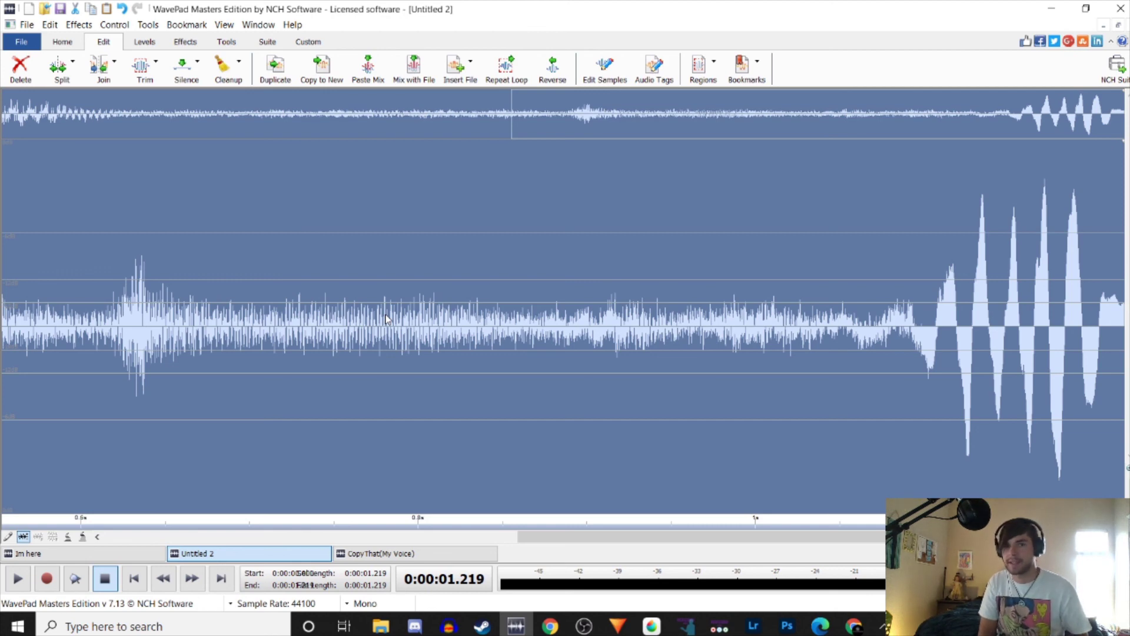
{"action": "key", "text": "space"}
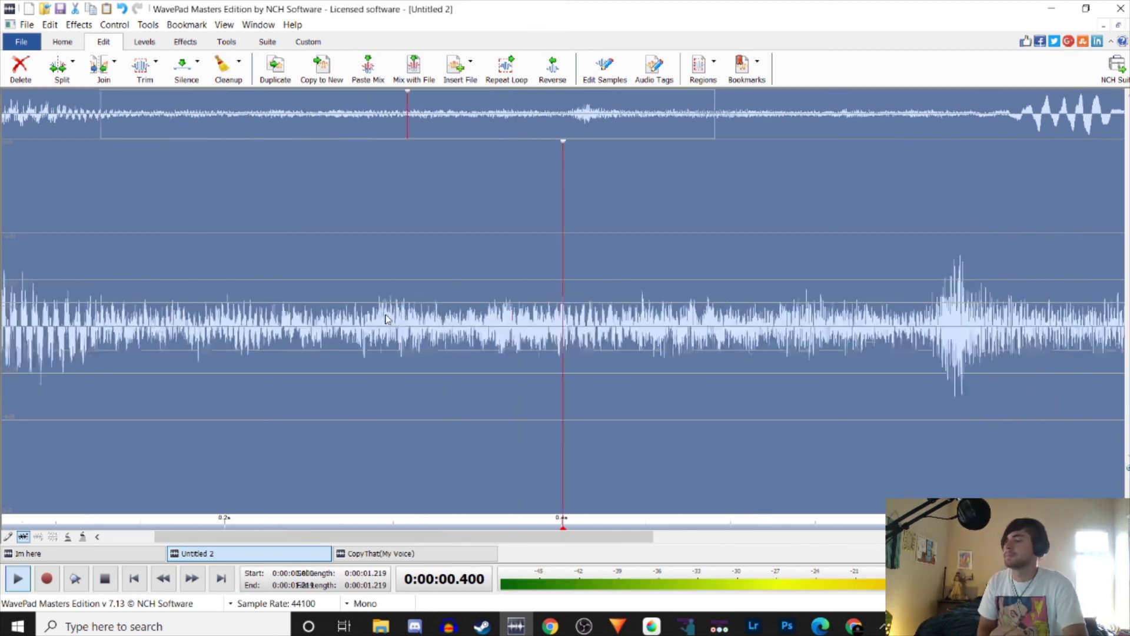
Show the whole Im here recording and play the voice section around the 4-second mark.
{"action": "left_click", "coordinate": [69, 552]}
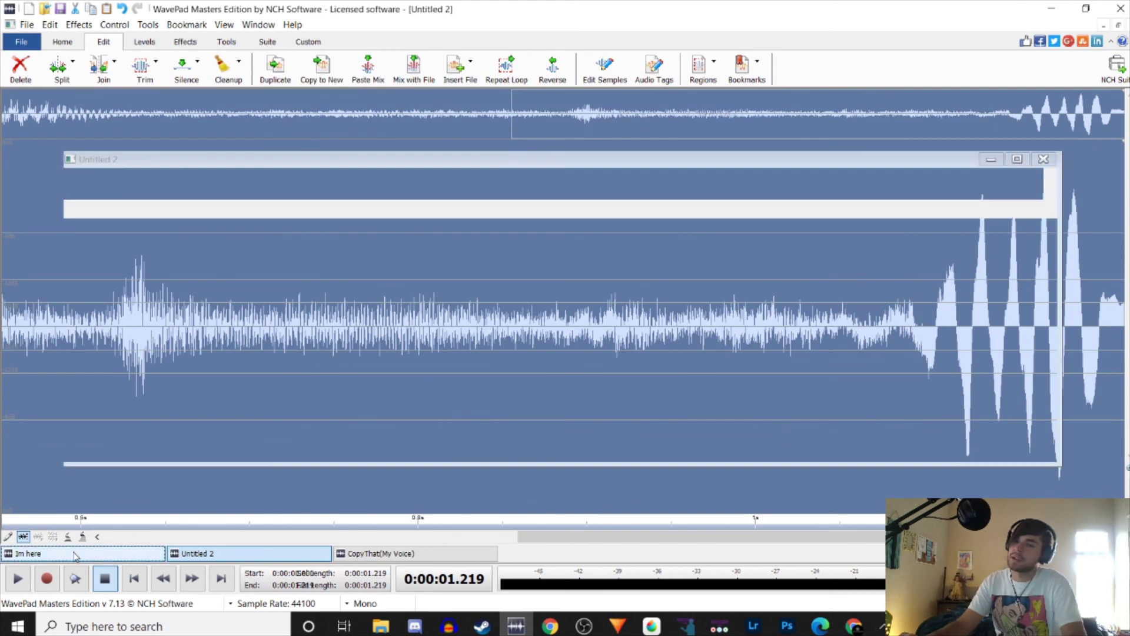
{"action": "left_click", "coordinate": [424, 316]}
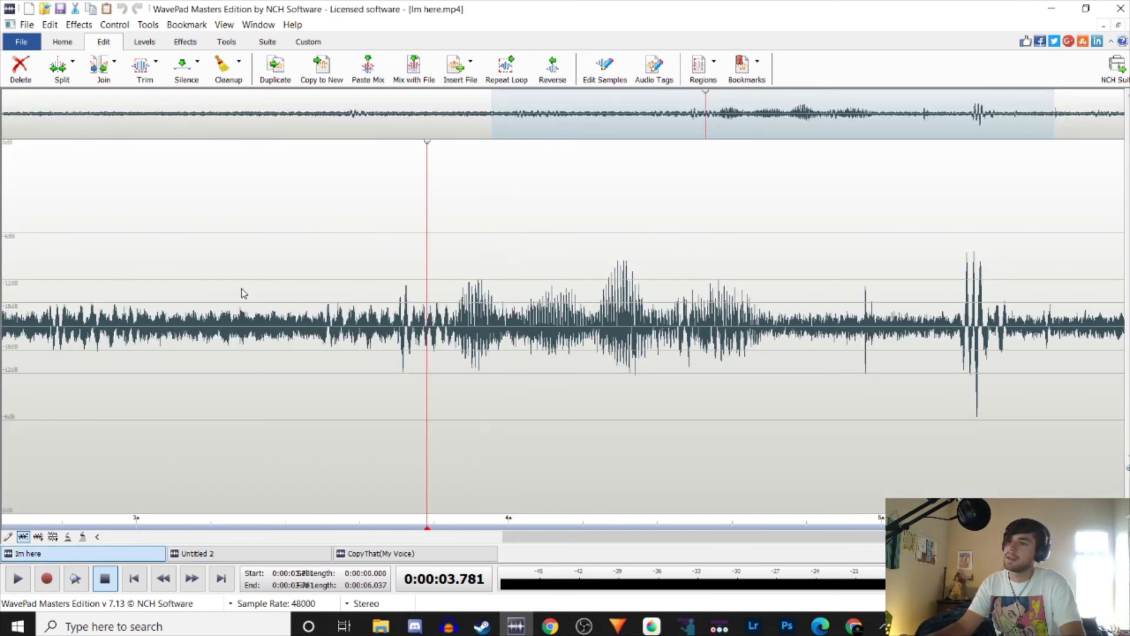
{"action": "scroll", "coordinate": [242, 290], "scroll_direction": "down", "scroll_amount": 1}
{"action": "key", "text": "space"}
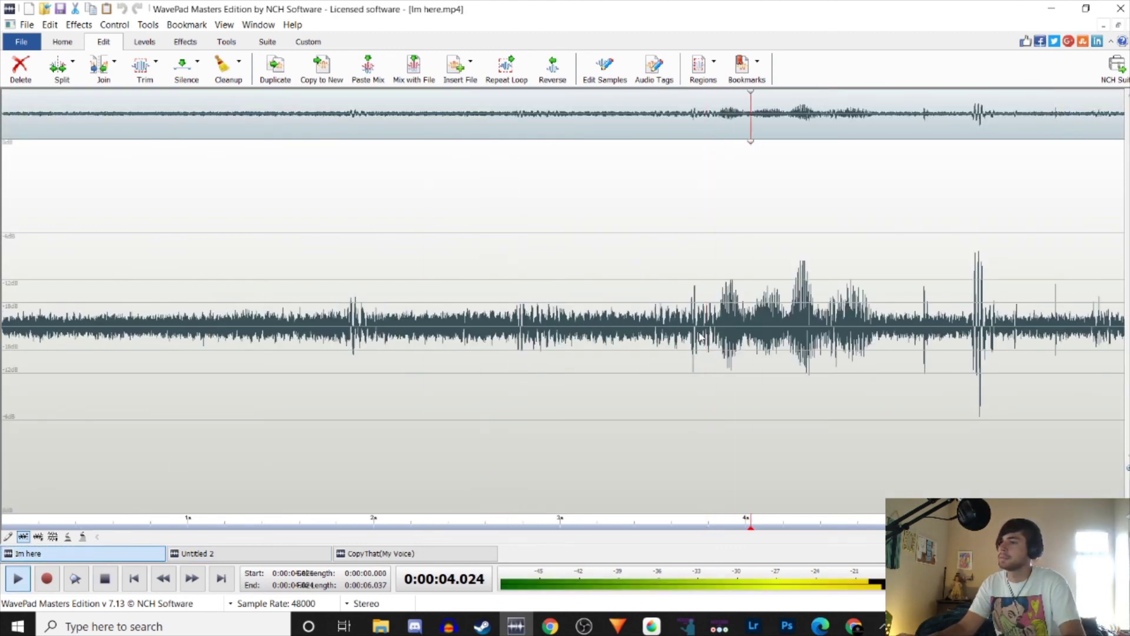
{"action": "left_click", "coordinate": [863, 332]}
{"action": "left_click", "coordinate": [813, 328]}
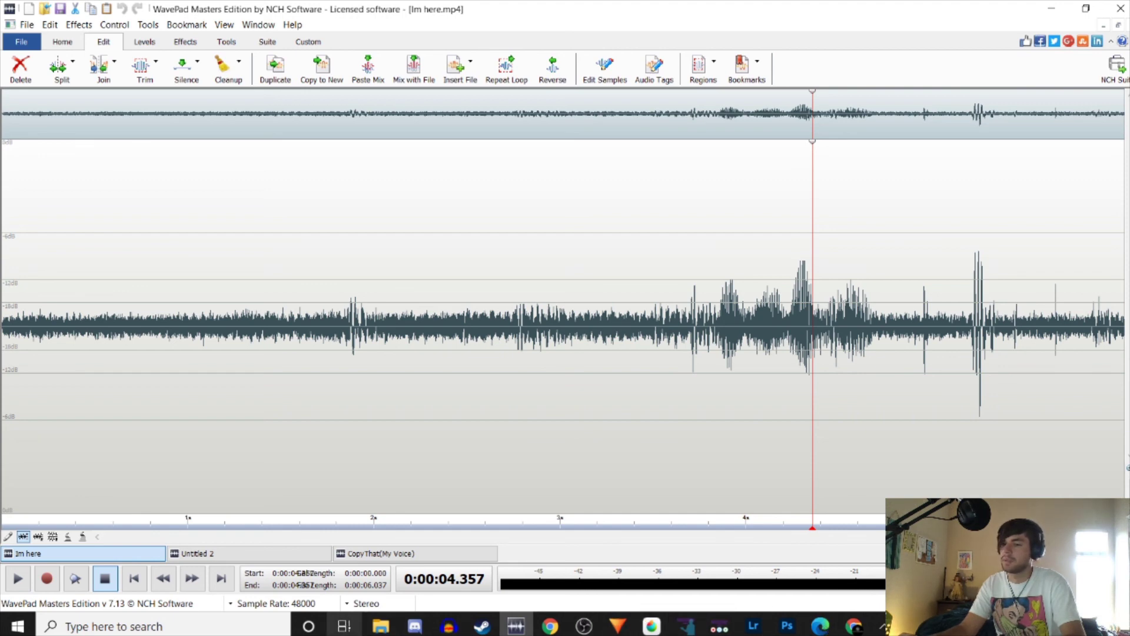
Switch to File Explorer, watch the Im here video from the Pecan Grove folder, close it and return to WavePad.
{"action": "left_click", "coordinate": [381, 626]}
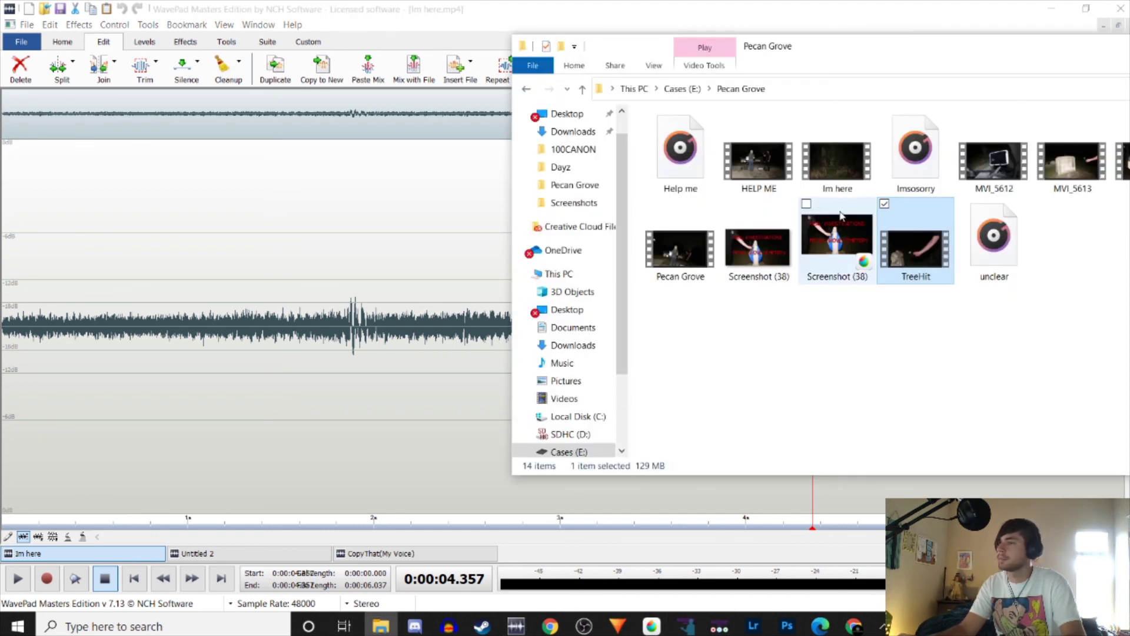
{"action": "double_click", "coordinate": [864, 167]}
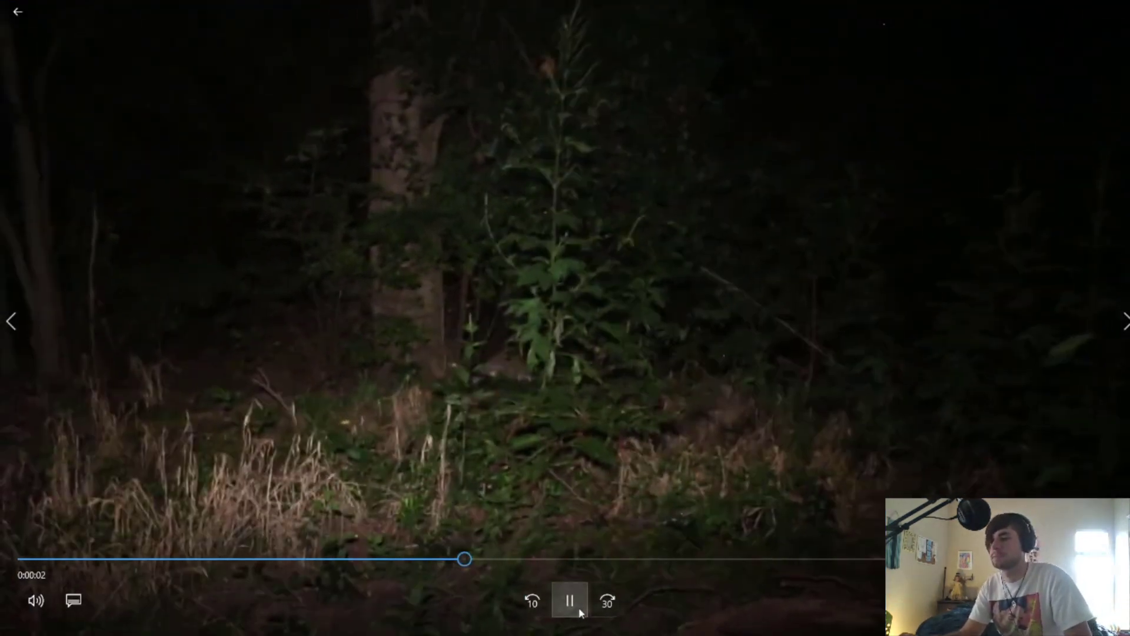
{"action": "left_click", "coordinate": [580, 613]}
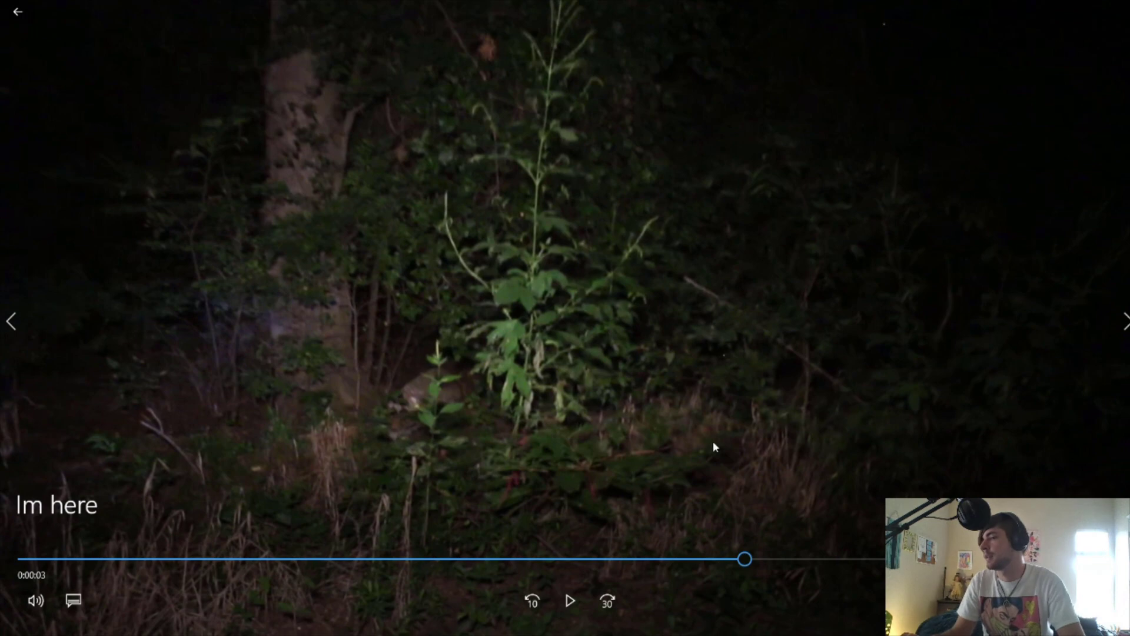
{"action": "key", "text": "space"}
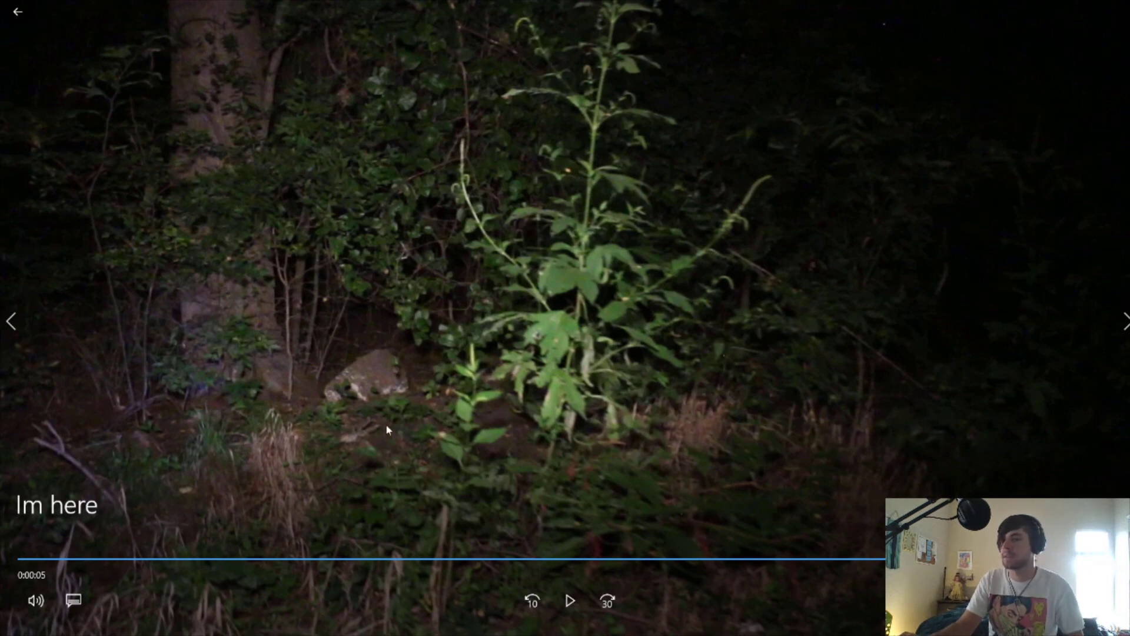
{"action": "double_click", "coordinate": [469, 311]}
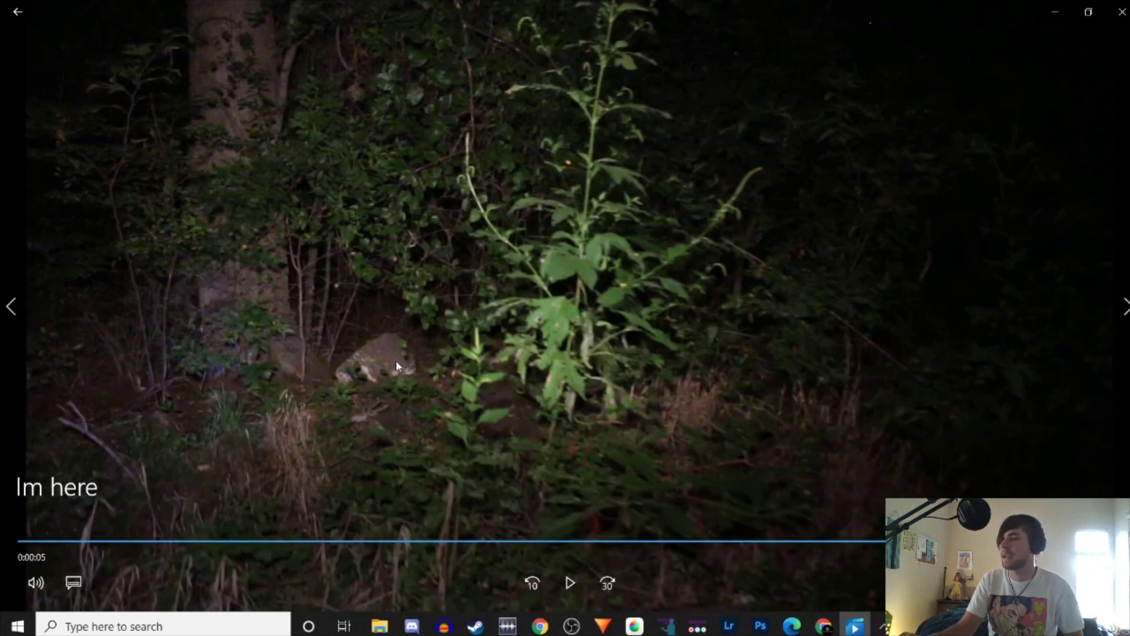
{"action": "left_click", "coordinate": [1122, 12]}
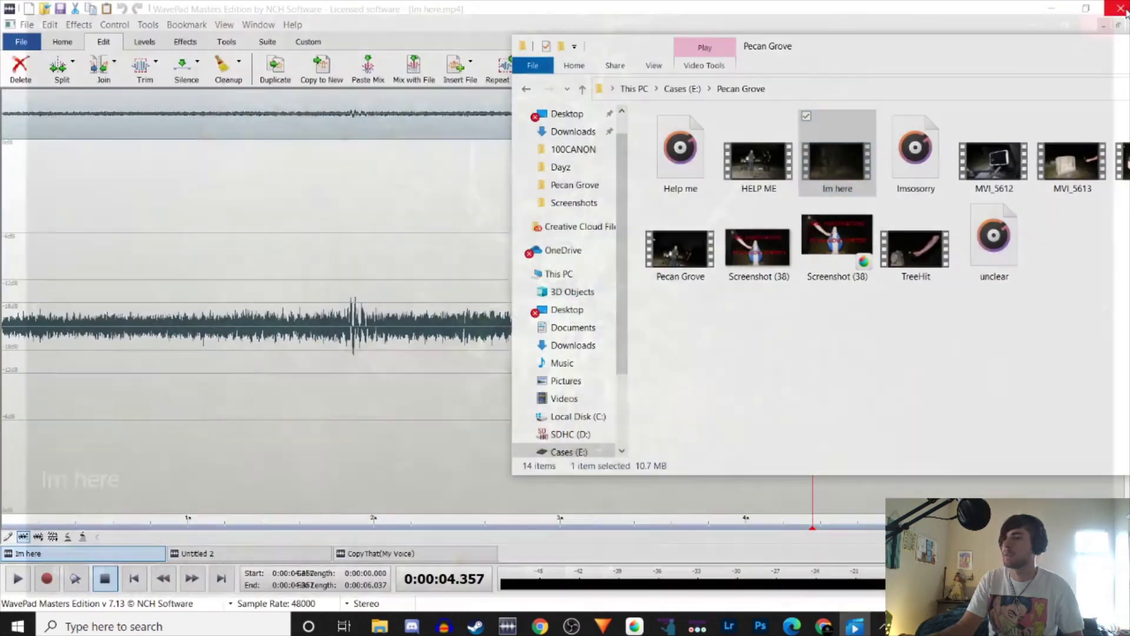
{"action": "left_click", "coordinate": [1087, 6]}
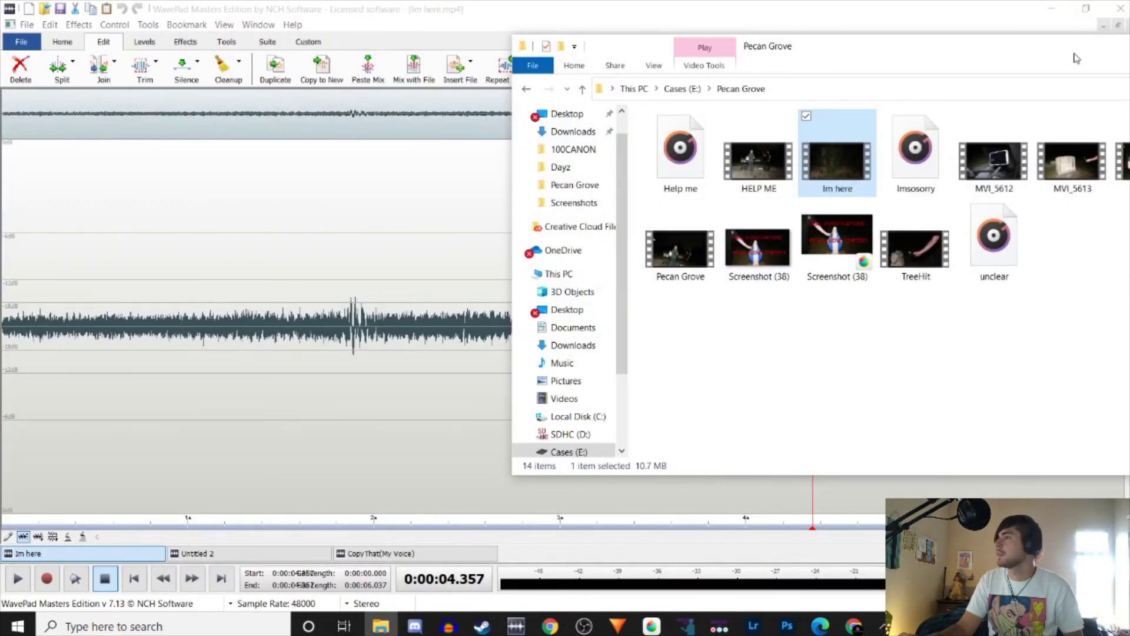
{"action": "left_click", "coordinate": [929, 70]}
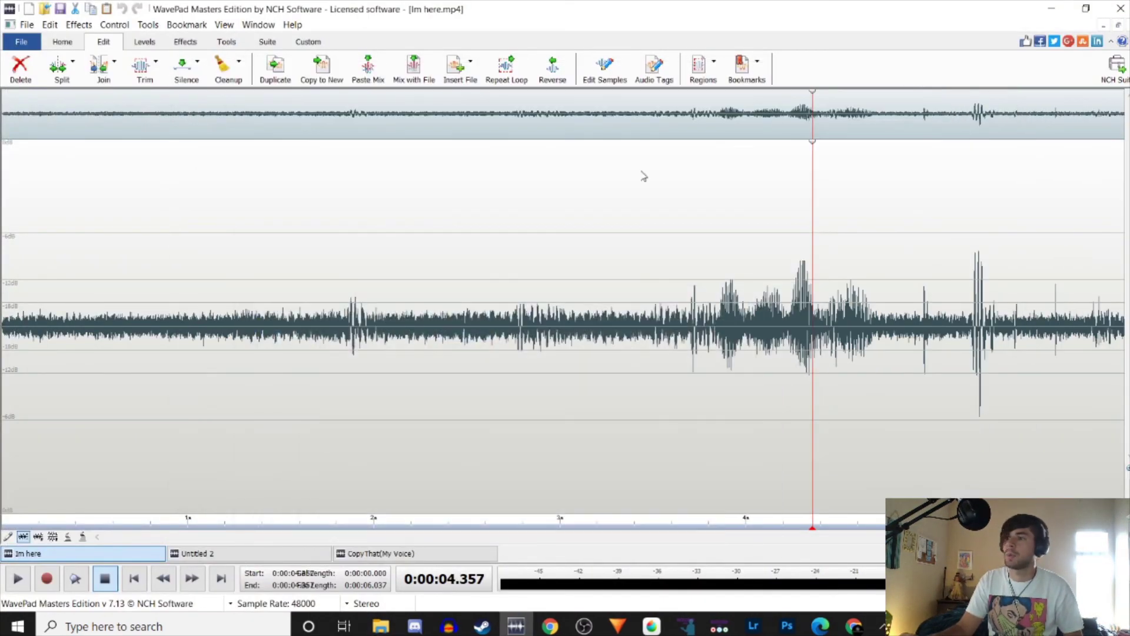
Turn off the frequency view for the CopyThat(My Voice) recording and place the cursor just before its first loud burst.
{"action": "left_click", "coordinate": [380, 553]}
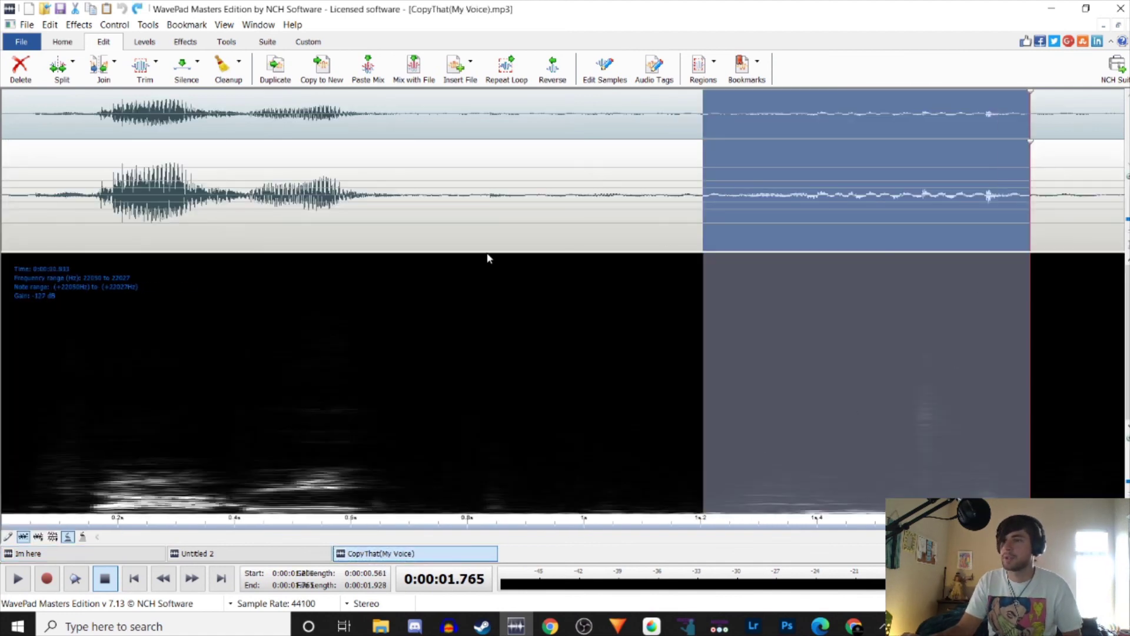
{"action": "left_click_drag", "start_coordinate": [493, 252], "coordinate": [421, 488]}
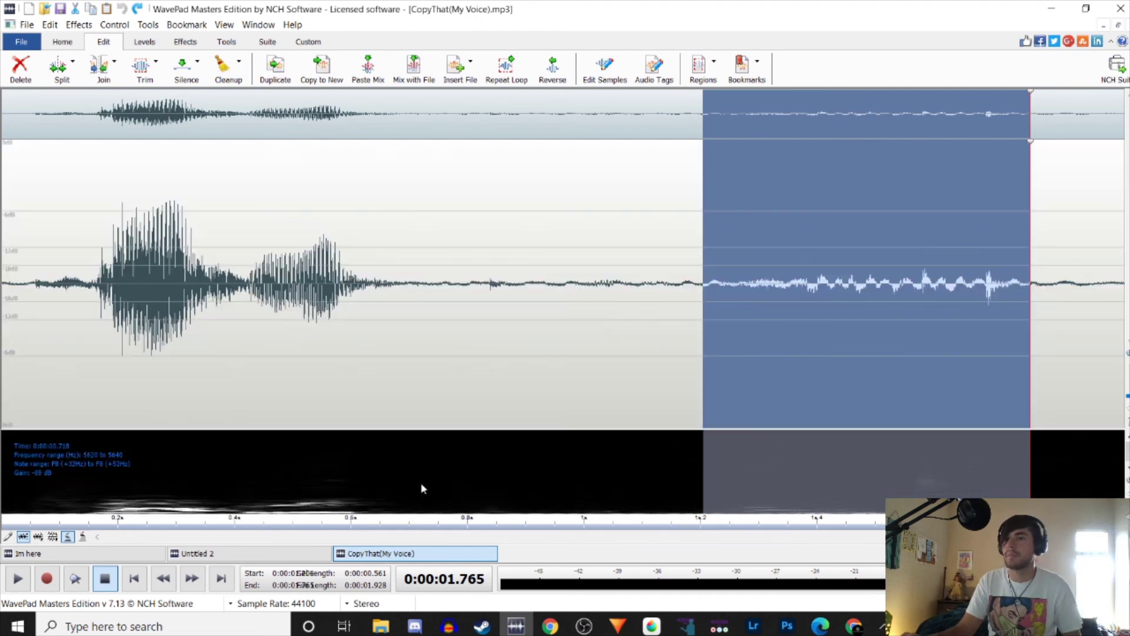
{"action": "left_click", "coordinate": [224, 25]}
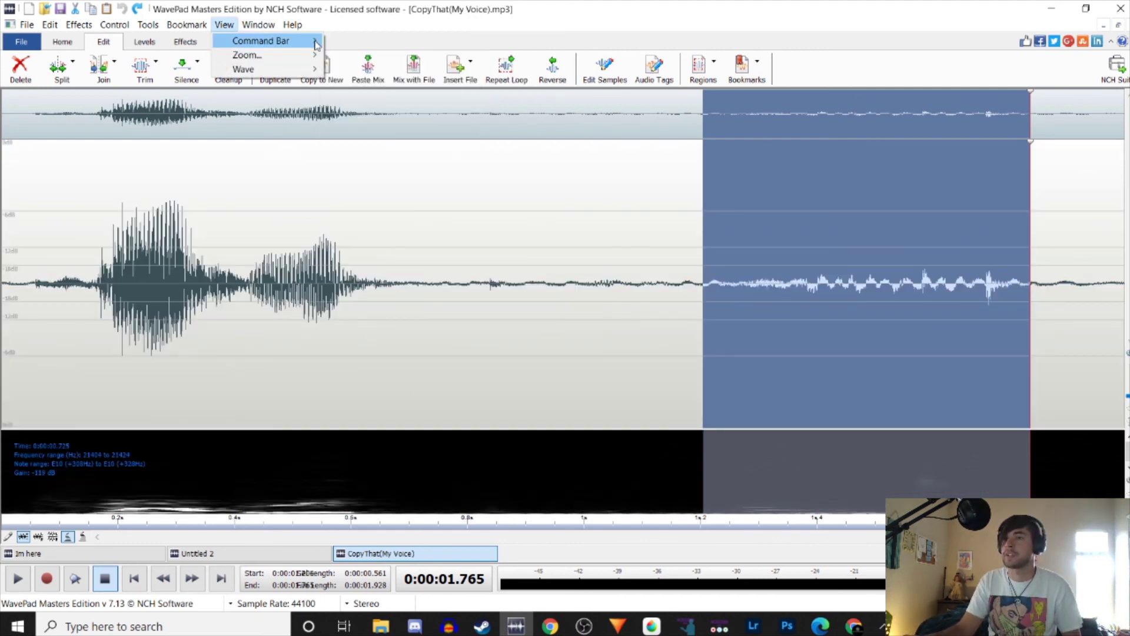
{"action": "mouse_move", "coordinate": [270, 69]}
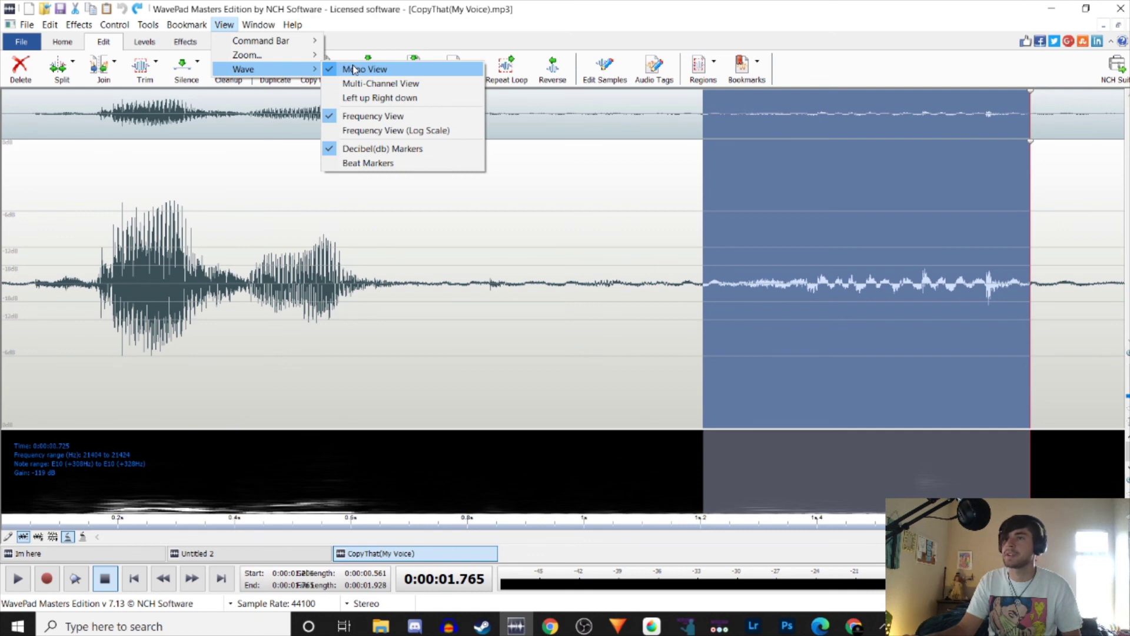
{"action": "left_click", "coordinate": [356, 116]}
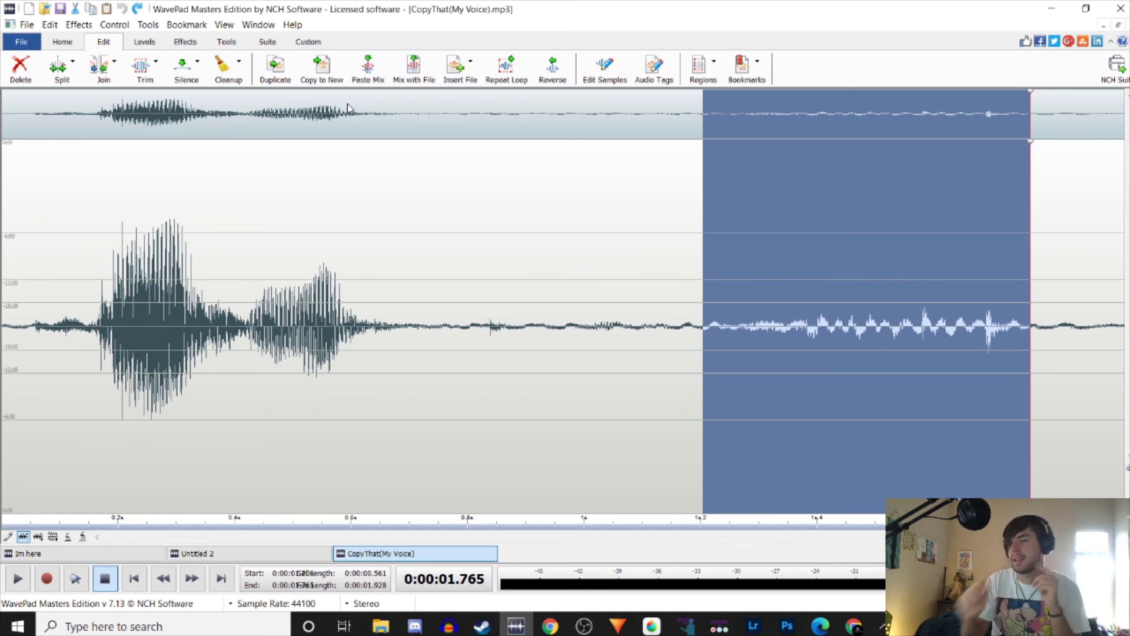
{"action": "left_click", "coordinate": [70, 353]}
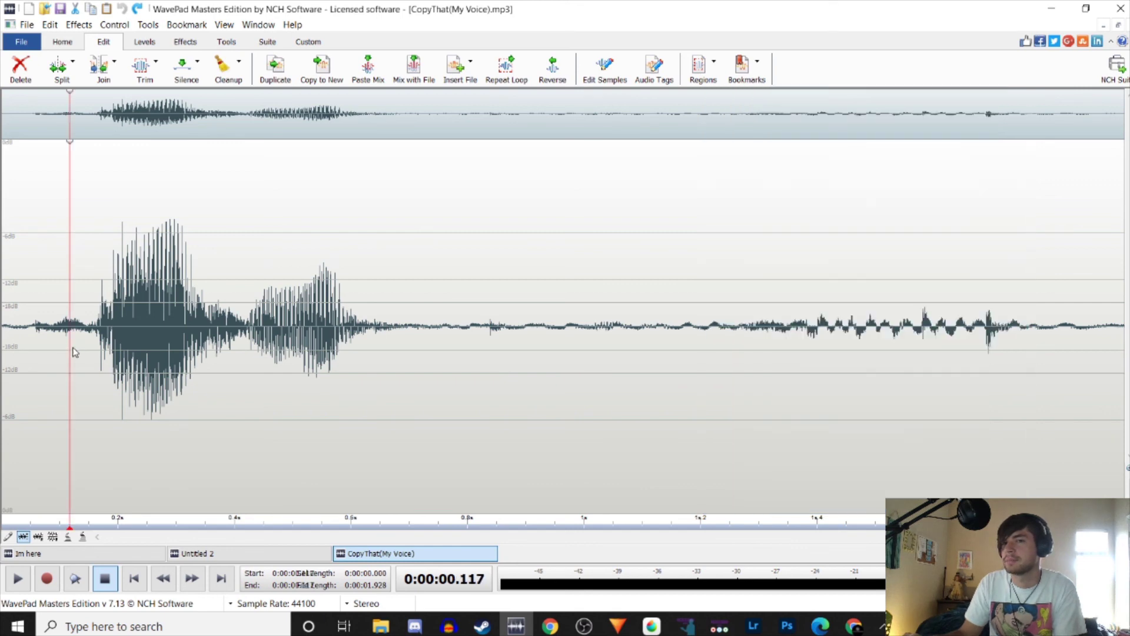
Play the CopyThat(My Voice) recording, select the quiet gap from about 0.64 to 1.26 seconds, listen to it and clear the selection.
{"action": "key", "text": "space"}
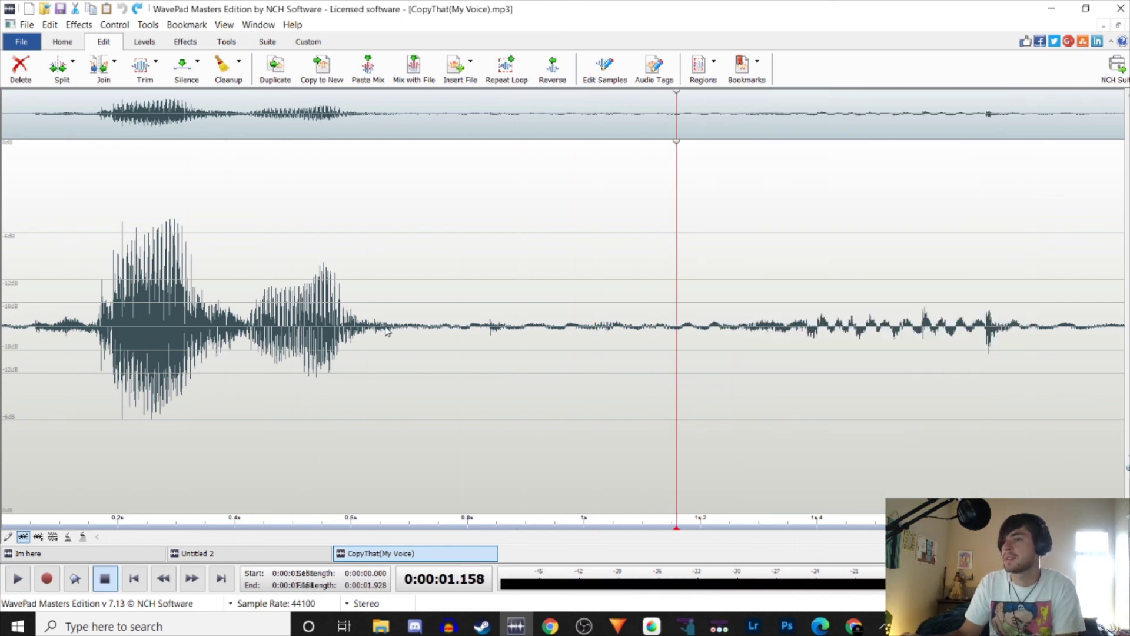
{"action": "left_click_drag", "start_coordinate": [374, 333], "coordinate": [734, 353]}
{"action": "key", "text": "space"}
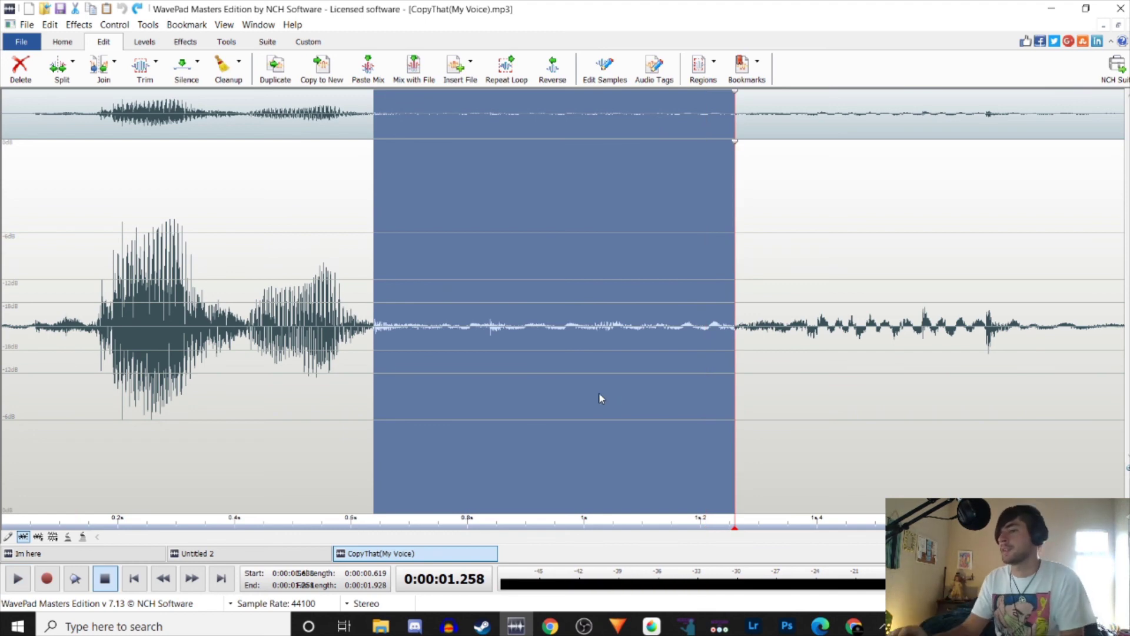
{"action": "key", "text": "space"}
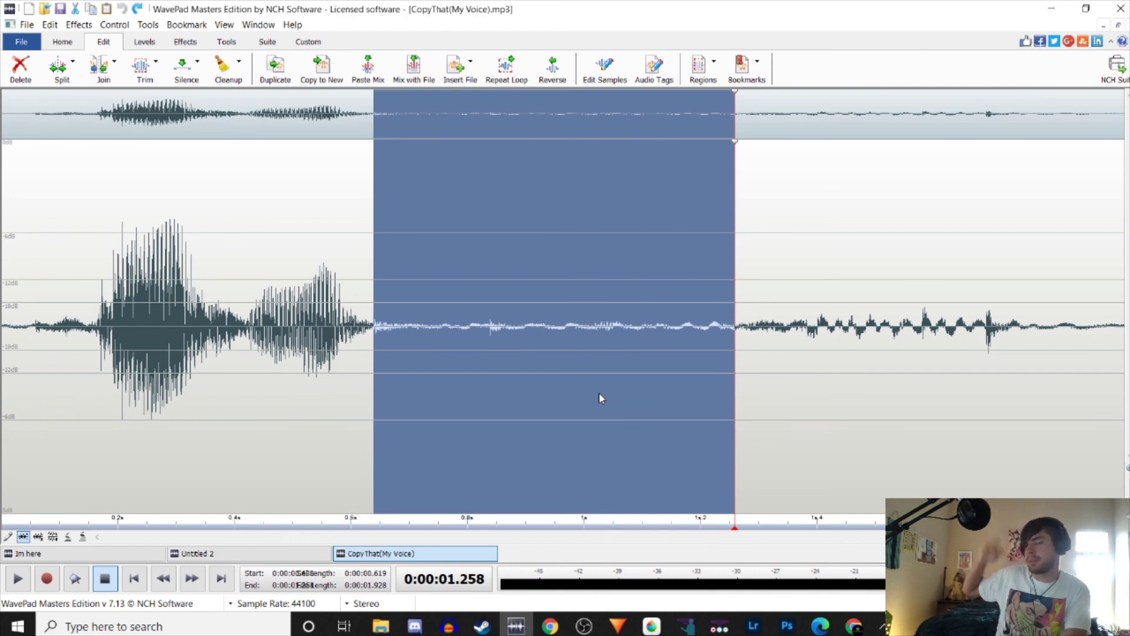
{"action": "left_click", "coordinate": [600, 393]}
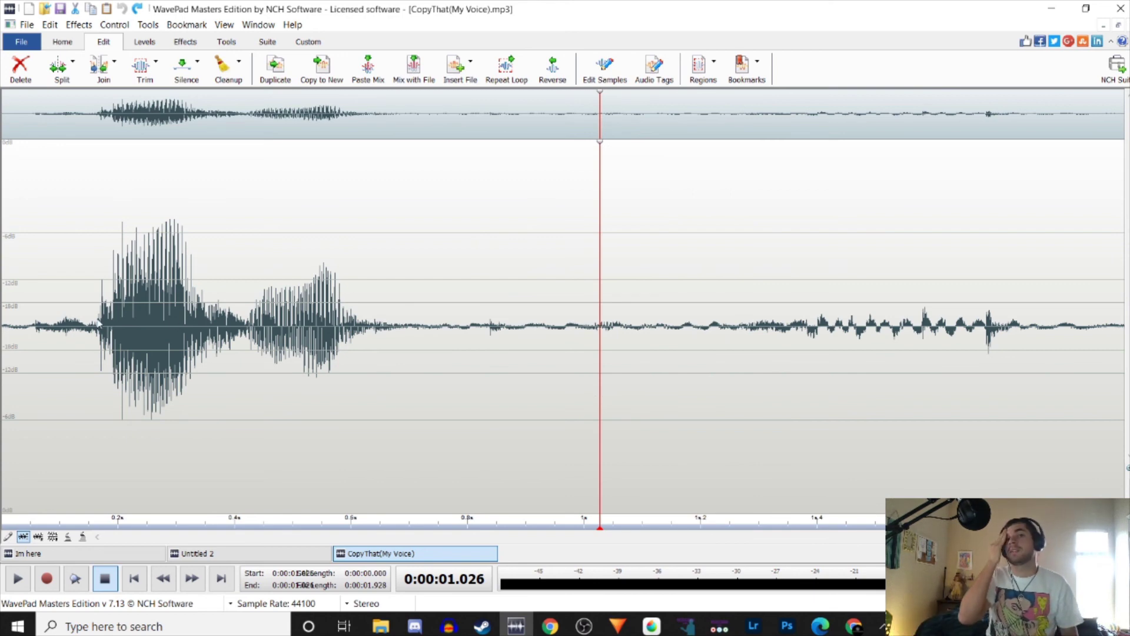
Select and listen to the two loud bursts near the beginning, followed by the faint section from about 1.26 to 1.77 seconds.
{"action": "left_click_drag", "start_coordinate": [98, 322], "coordinate": [398, 345]}
{"action": "key", "text": "space"}
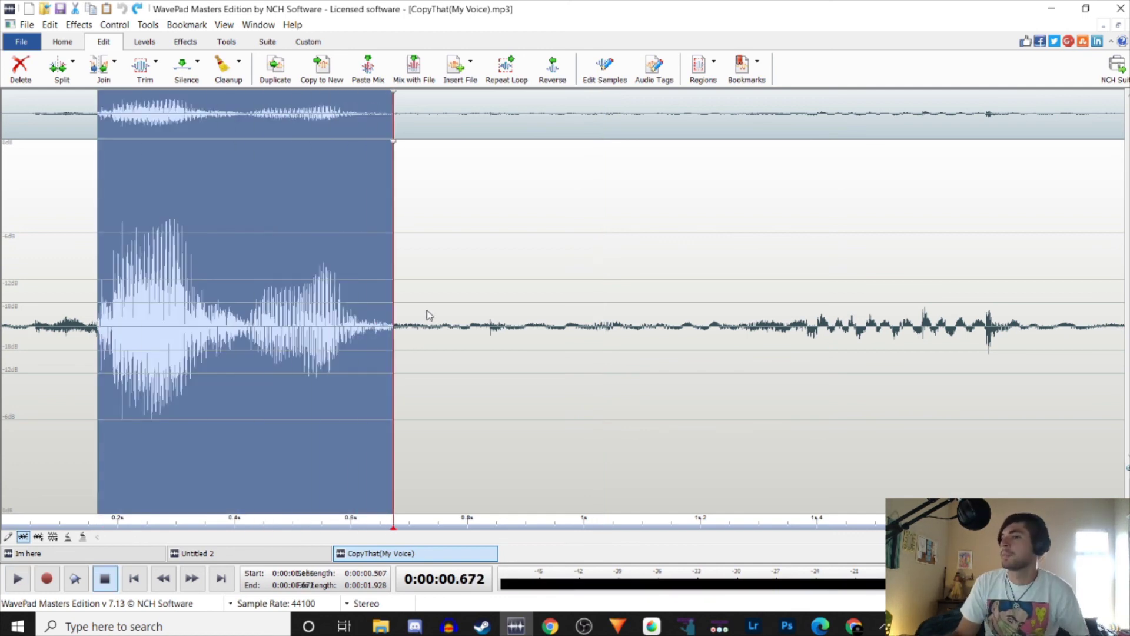
{"action": "left_click_drag", "start_coordinate": [734, 328], "coordinate": [1030, 362]}
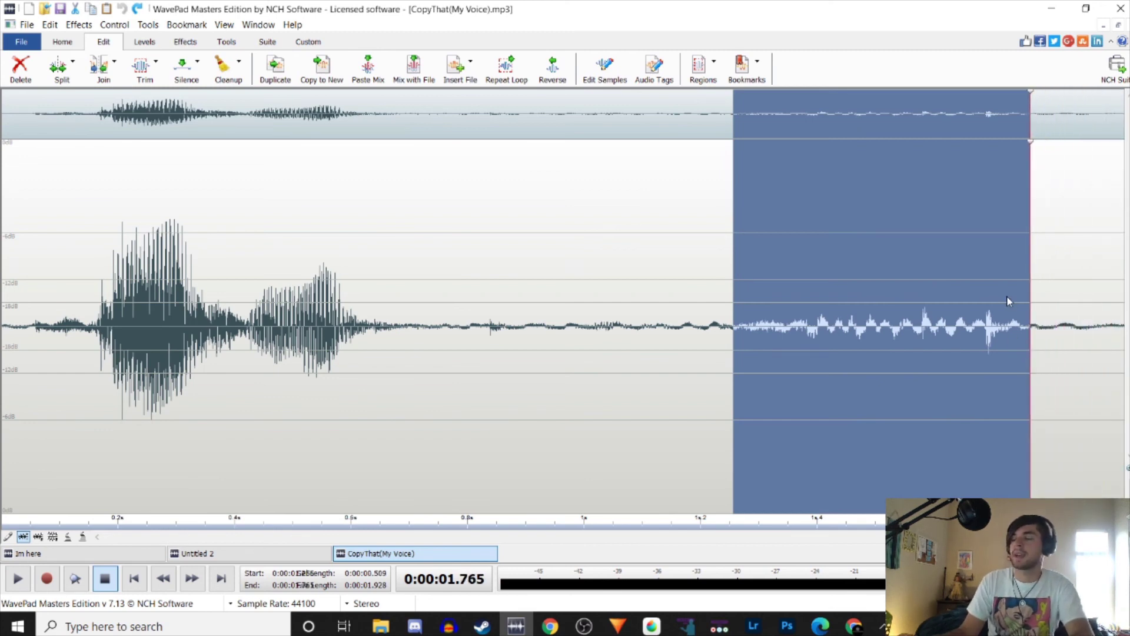
{"action": "key", "text": "space"}
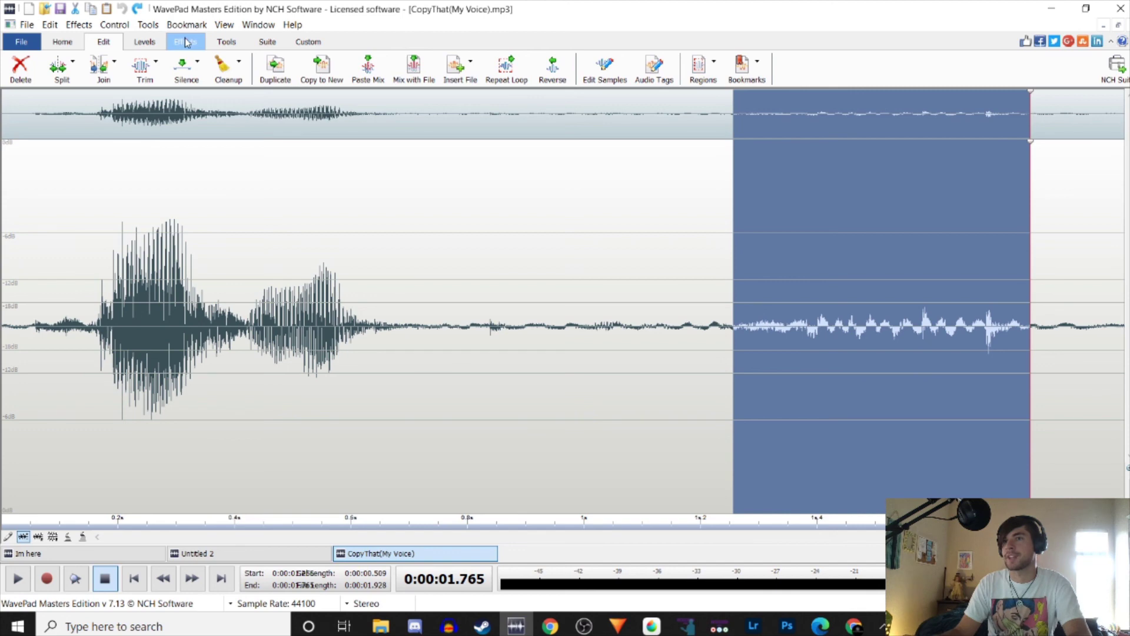
Show the frequency view below the waveform, enlarge it and inspect the frequencies of the faint section and the loud bursts.
{"action": "left_click", "coordinate": [220, 27]}
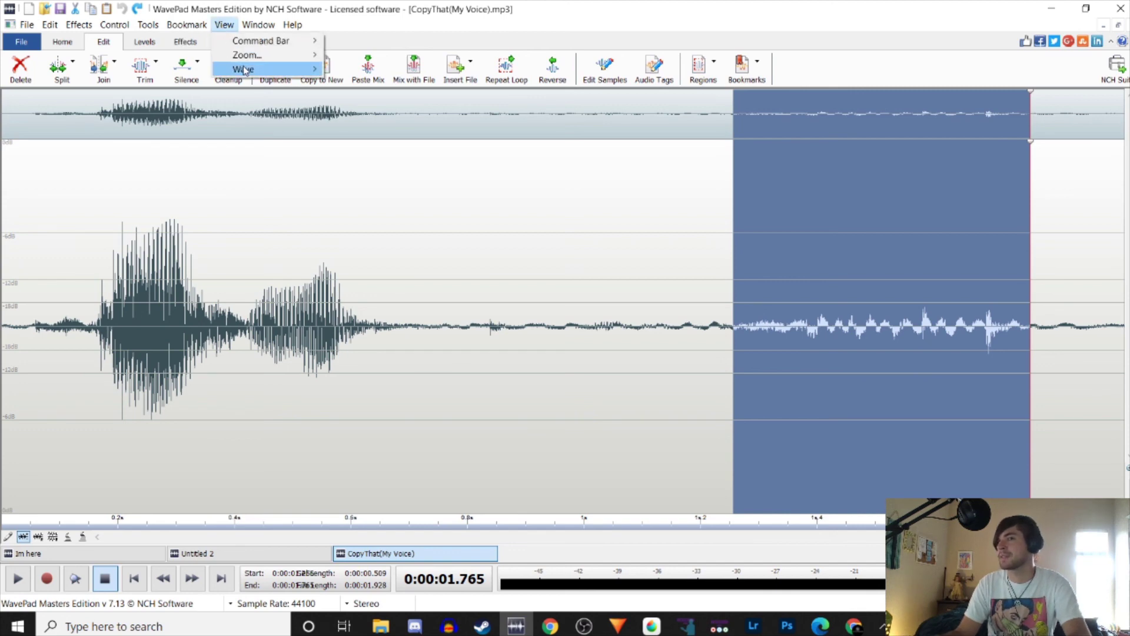
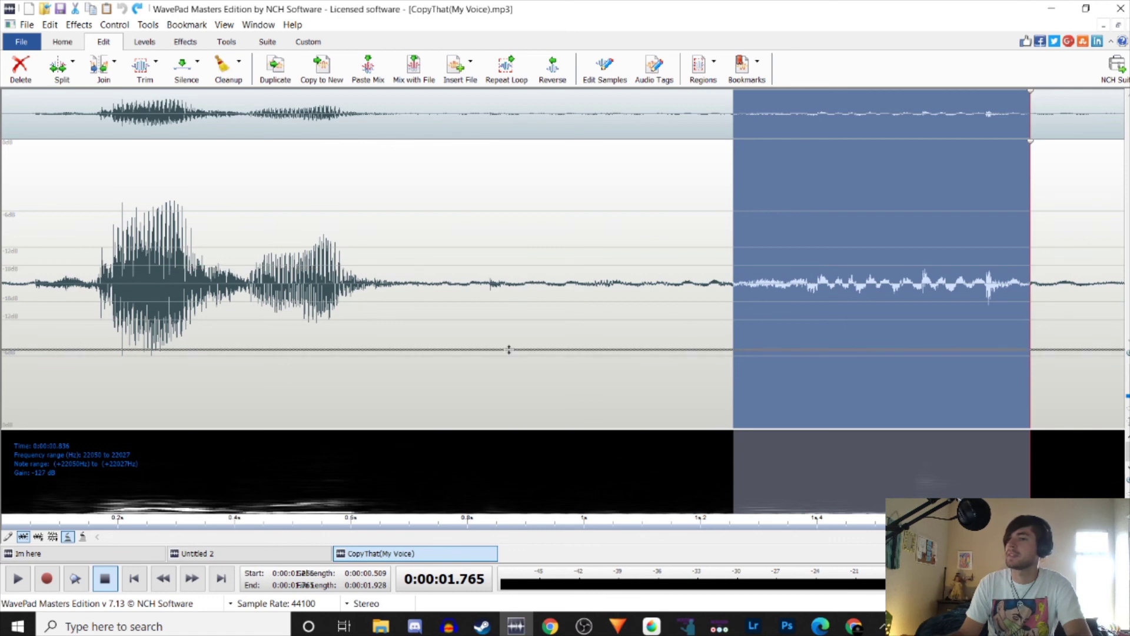
{"action": "left_click", "coordinate": [942, 485]}
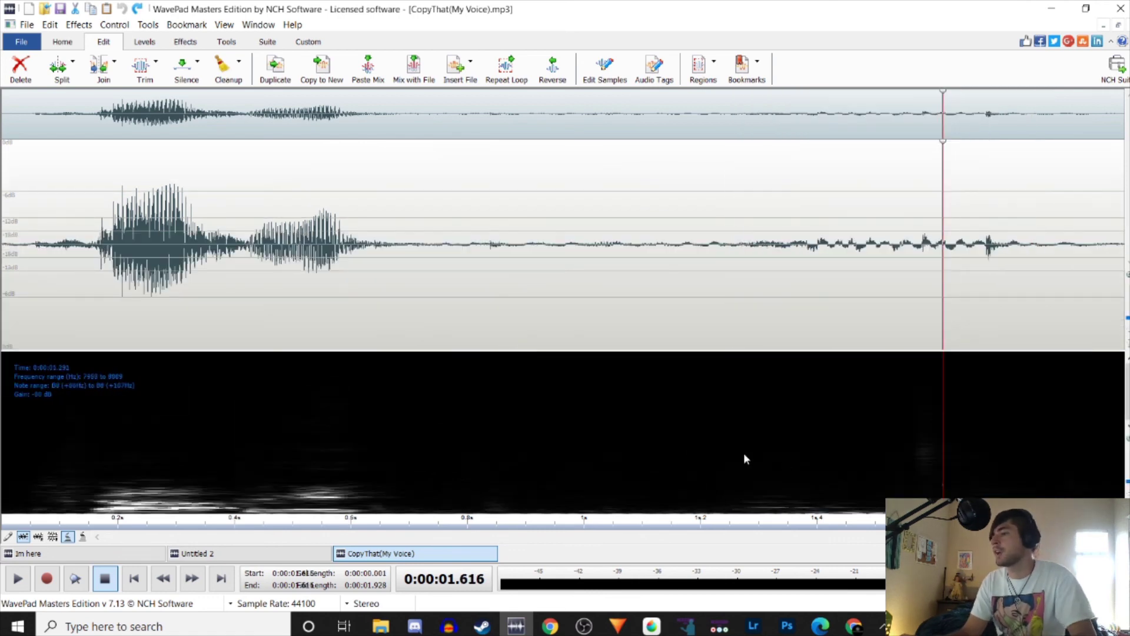
{"action": "left_click_drag", "start_coordinate": [436, 483], "coordinate": [75, 494]}
{"action": "left_click", "coordinate": [229, 505]}
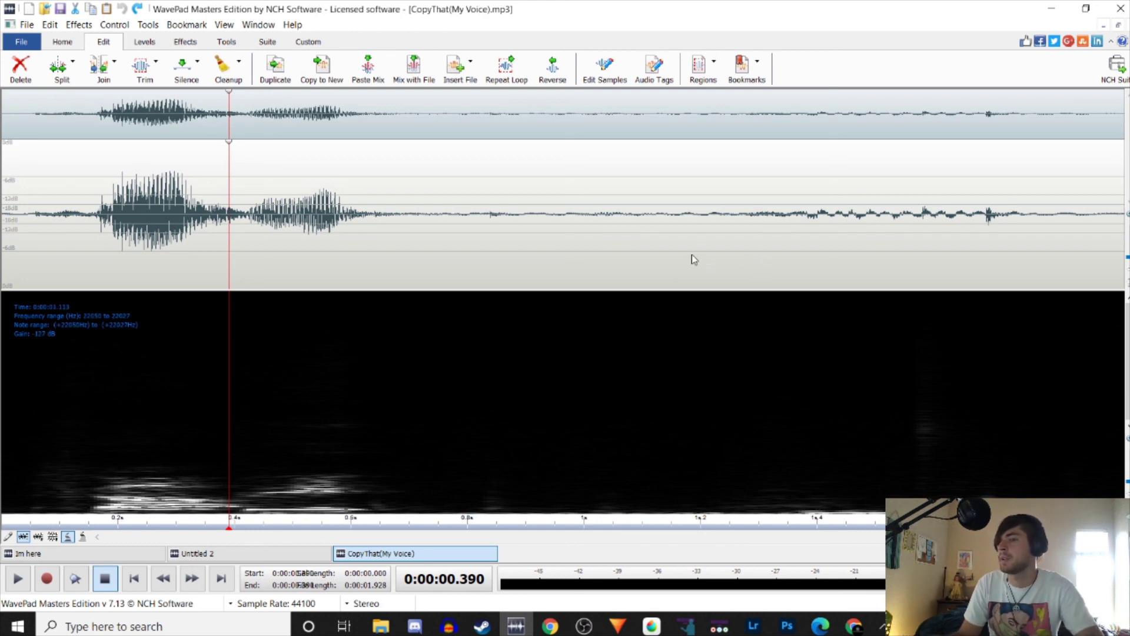
Listen to the recording from the gap between the two loud bursts and again from about the 1-second mark.
{"action": "key", "text": "space"}
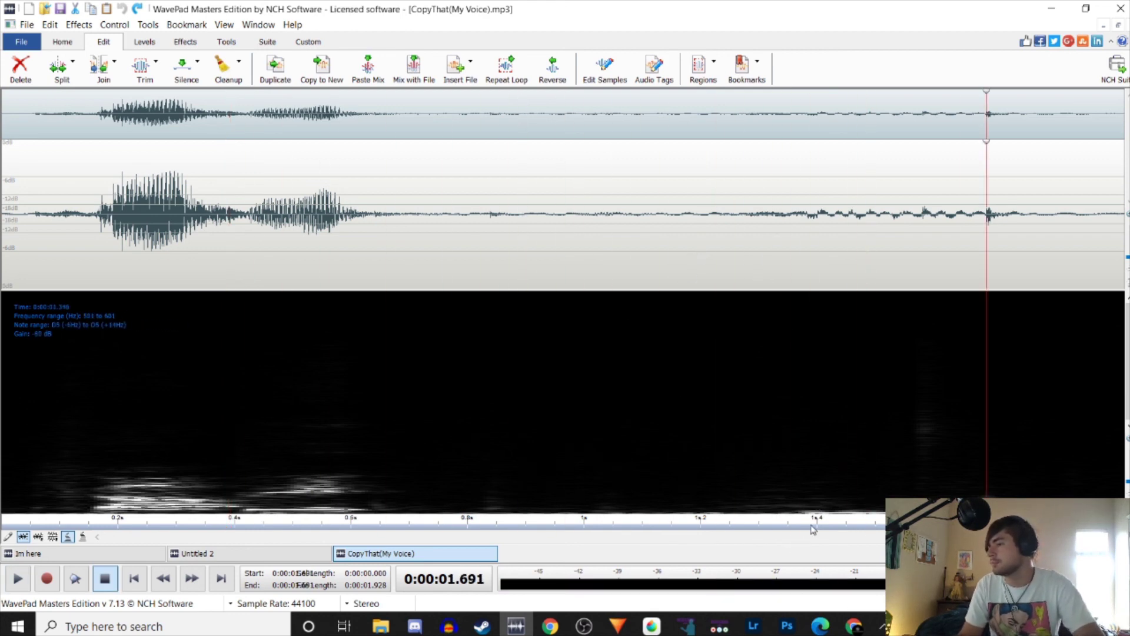
{"action": "key", "text": "space"}
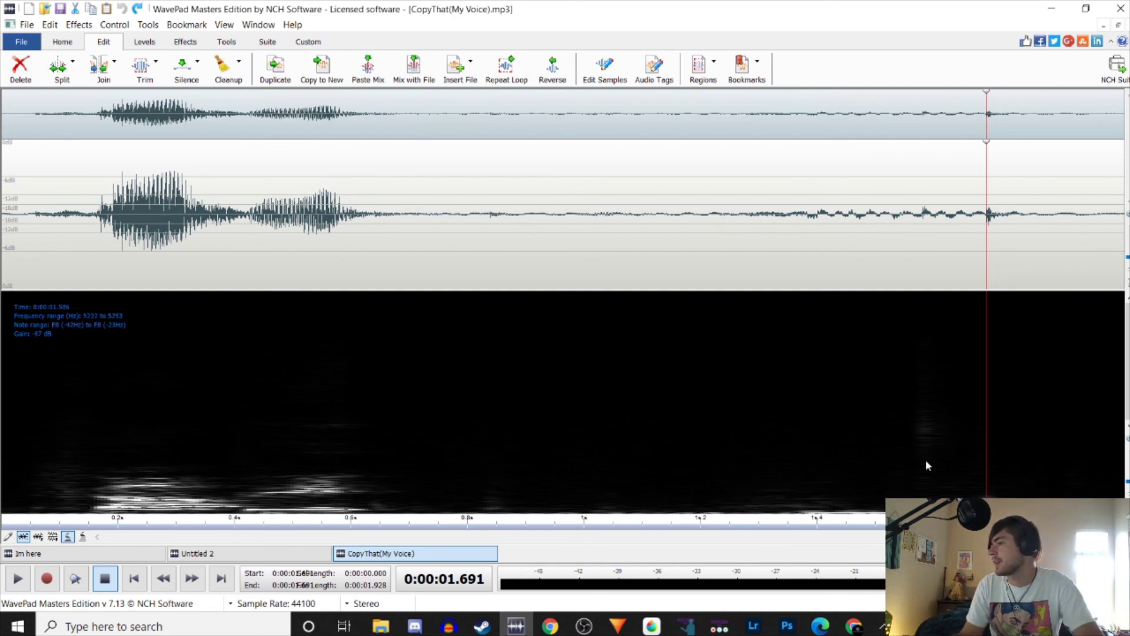
{"action": "left_click", "coordinate": [569, 265]}
{"action": "key", "text": "space"}
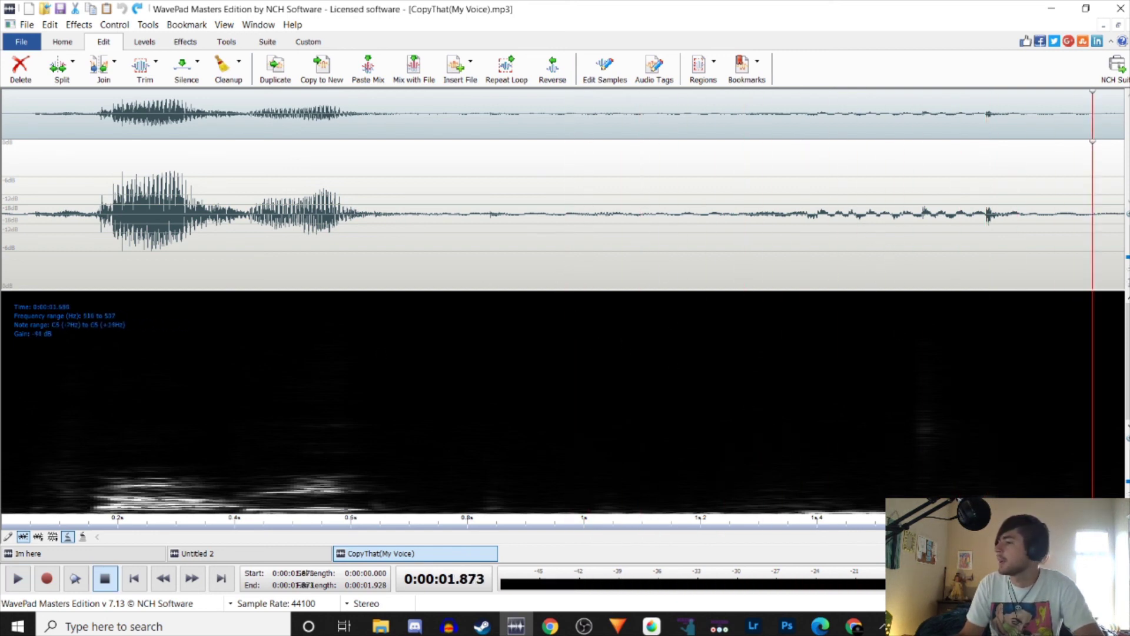
Examine the faint sounds between about 1.5 and 1.8 seconds up close in the frequency view and return to the whole recording.
{"action": "scroll", "coordinate": [565, 188], "scroll_direction": "up", "scroll_amount": 5}
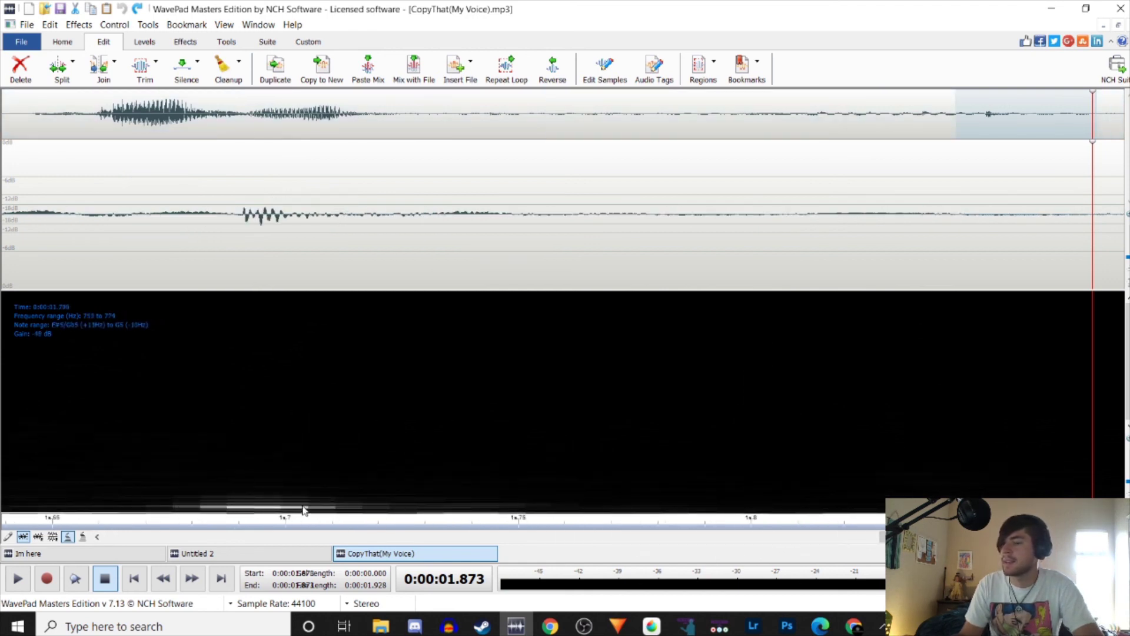
{"action": "scroll", "coordinate": [565, 212], "scroll_direction": "left", "scroll_amount": 5}
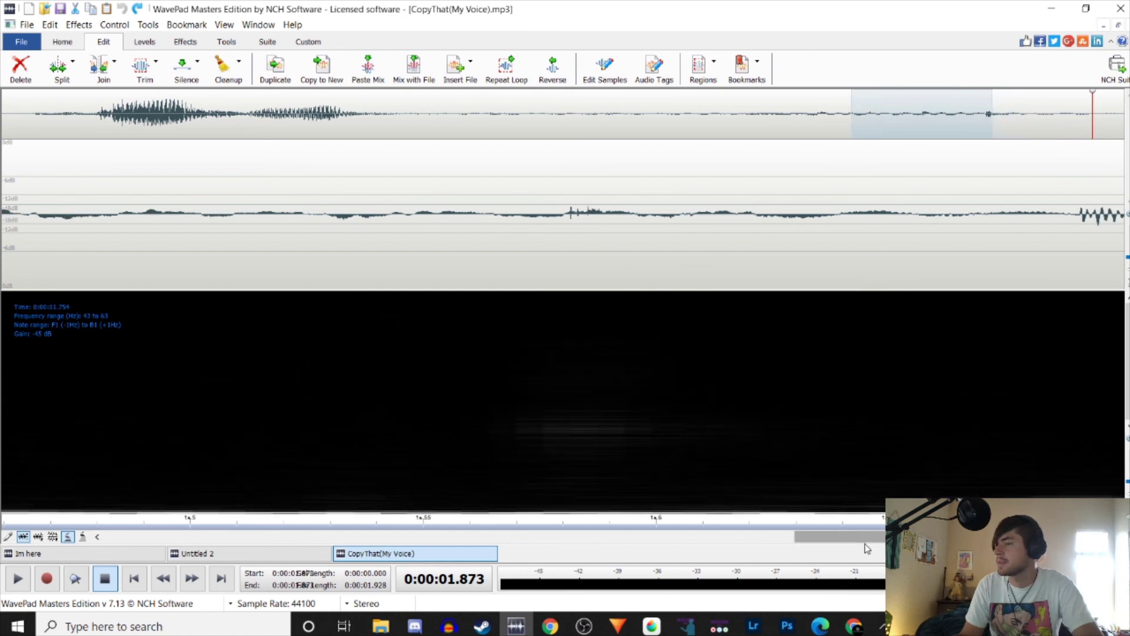
{"action": "left_click_drag", "start_coordinate": [835, 551], "coordinate": [857, 547]}
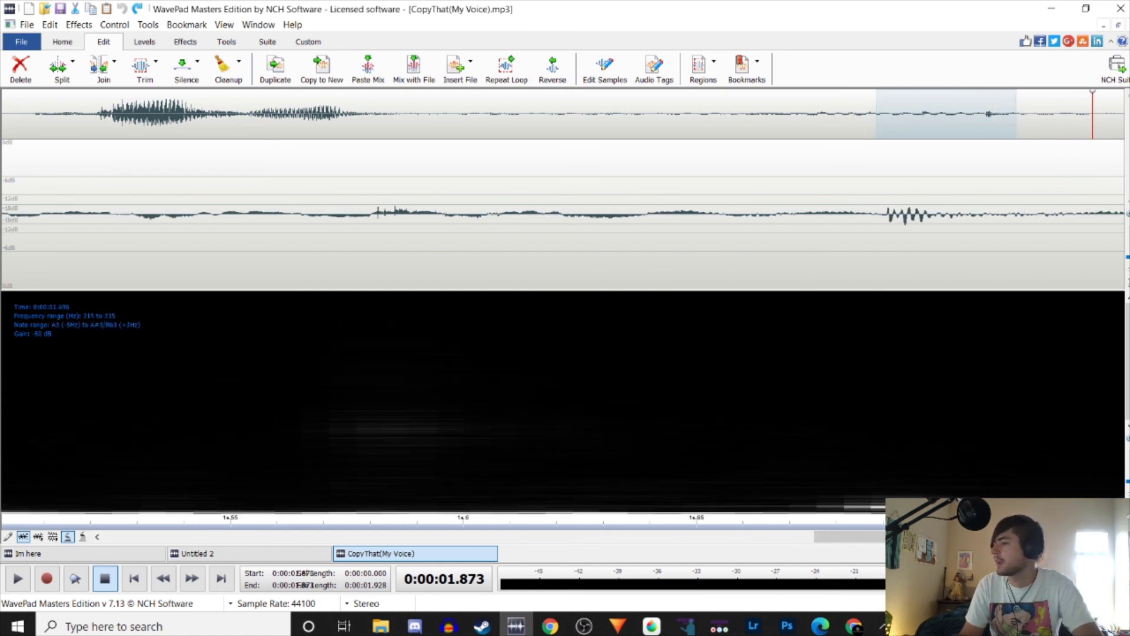
{"action": "scroll", "coordinate": [839, 430], "scroll_direction": "down", "scroll_amount": 3}
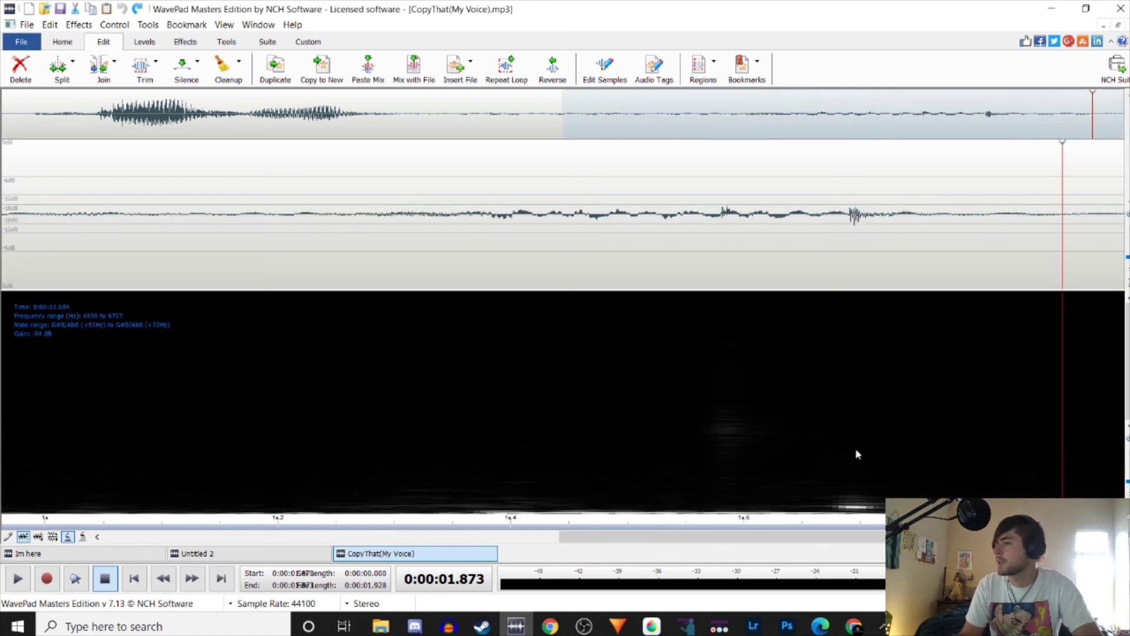
{"action": "scroll", "coordinate": [854, 447], "scroll_direction": "down", "scroll_amount": 3}
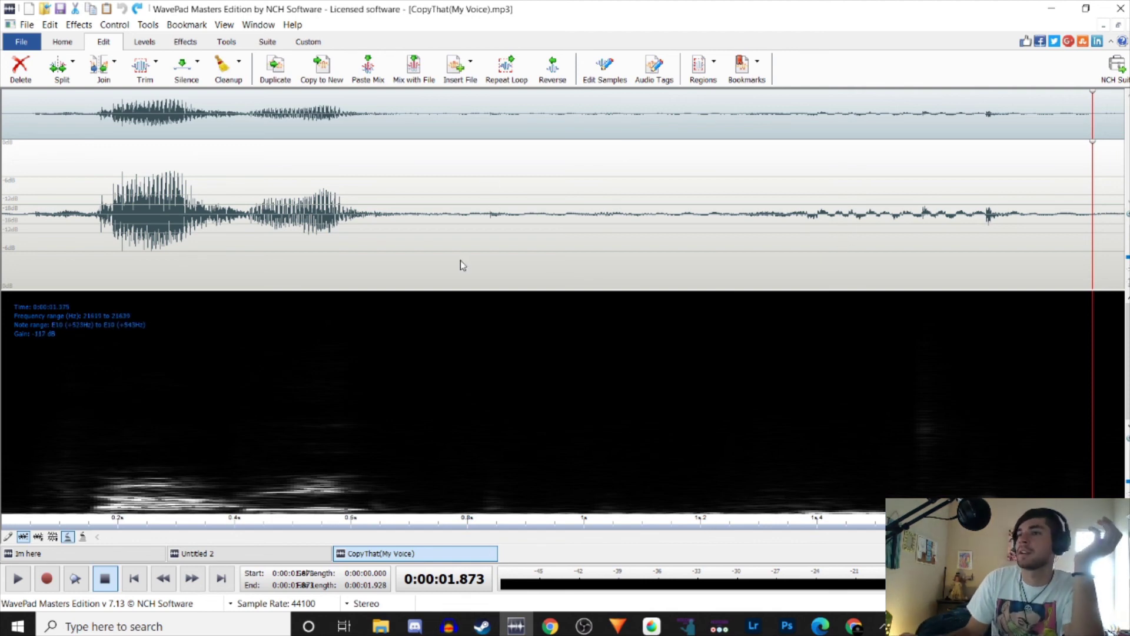
{"action": "left_click_drag", "start_coordinate": [499, 291], "coordinate": [524, 428]}
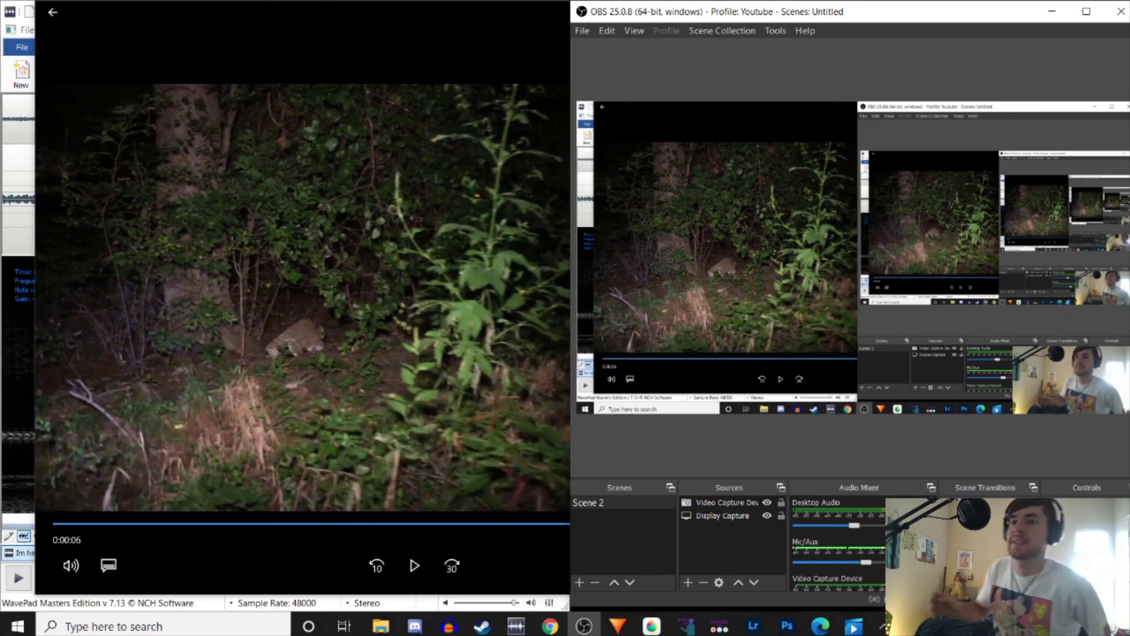
Switch to the video player, replay the Im here video, restart it and pause it at about 1 second.
{"action": "left_click", "coordinate": [366, 325]}
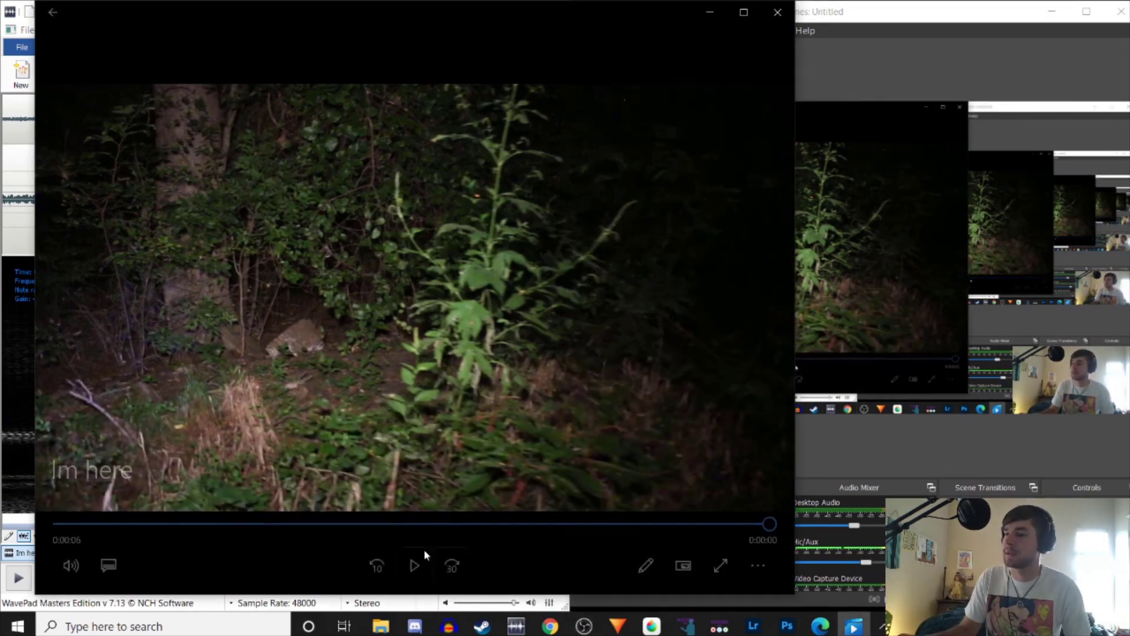
{"action": "left_click", "coordinate": [412, 567]}
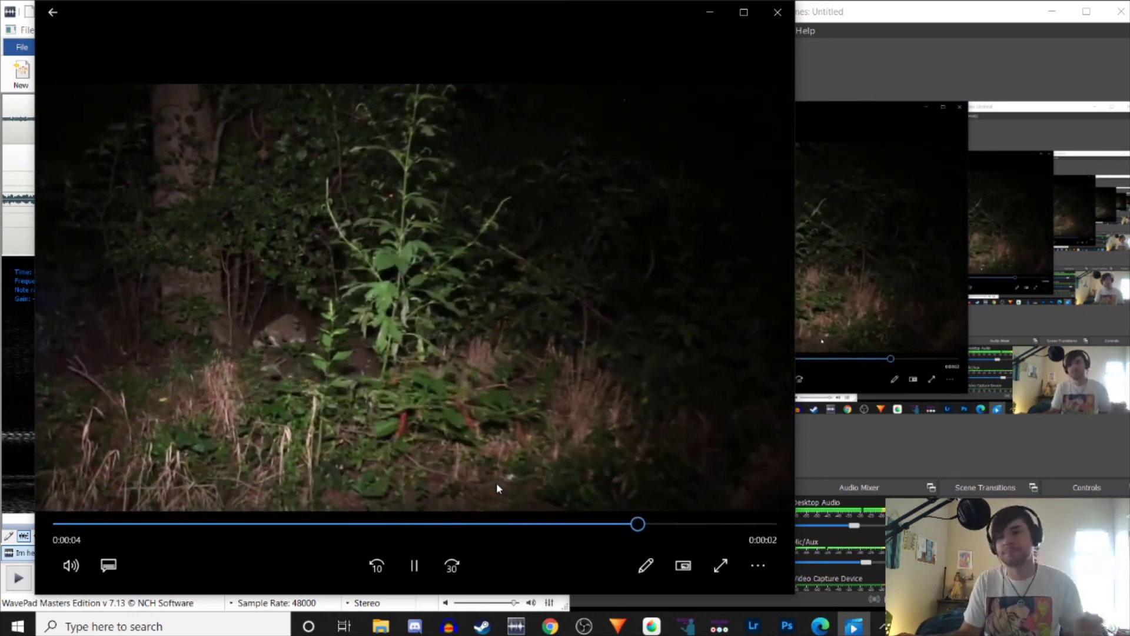
{"action": "left_click", "coordinate": [424, 566]}
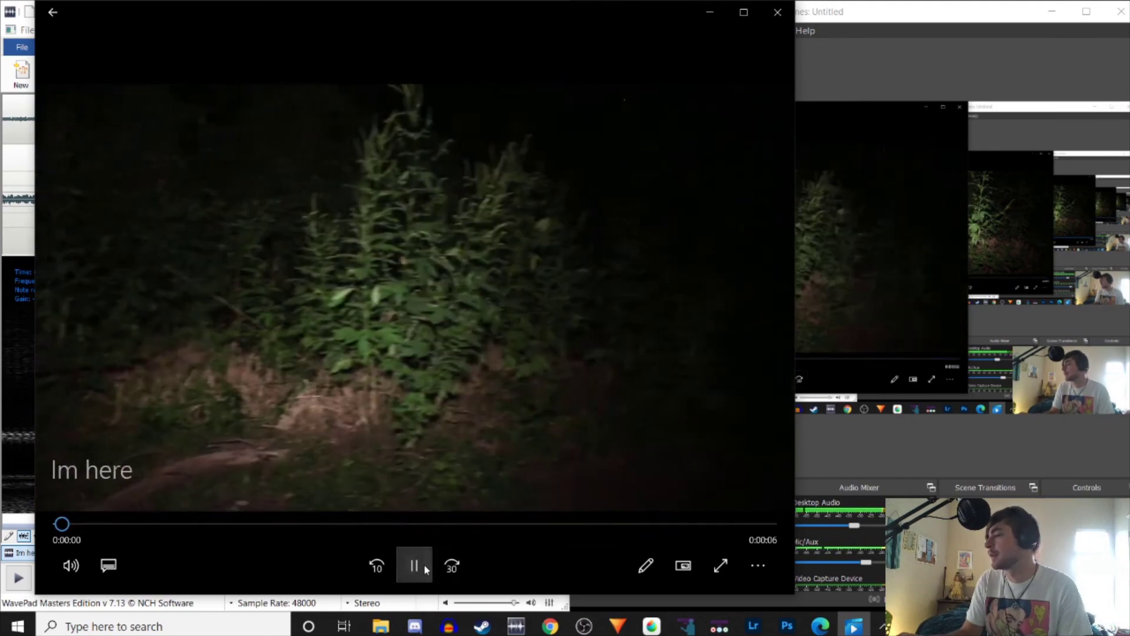
{"action": "left_click", "coordinate": [426, 566]}
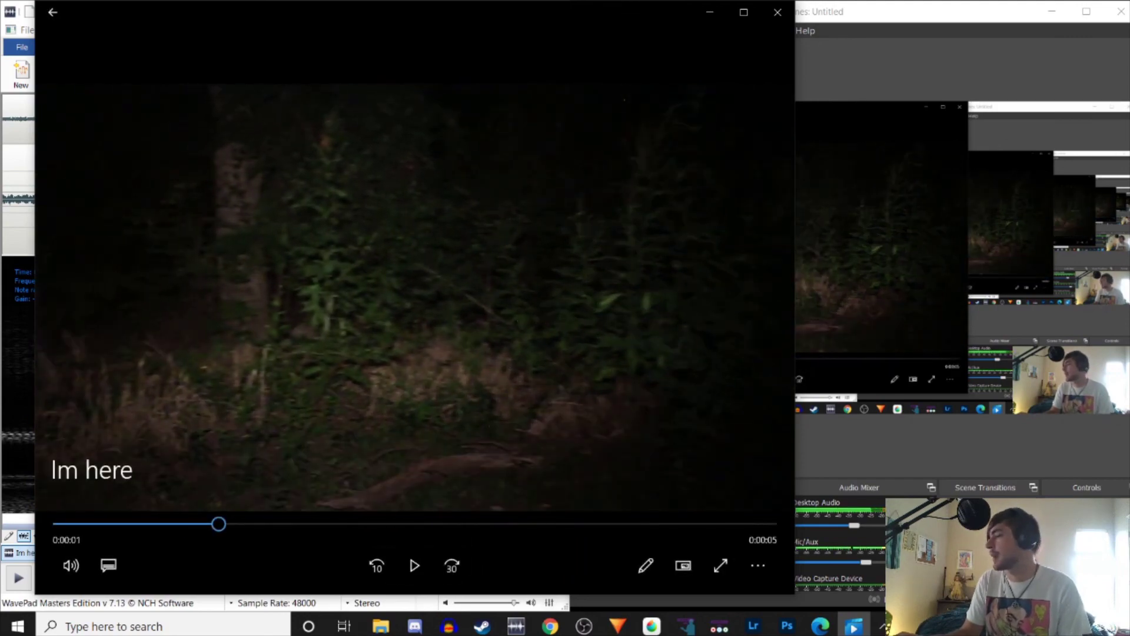